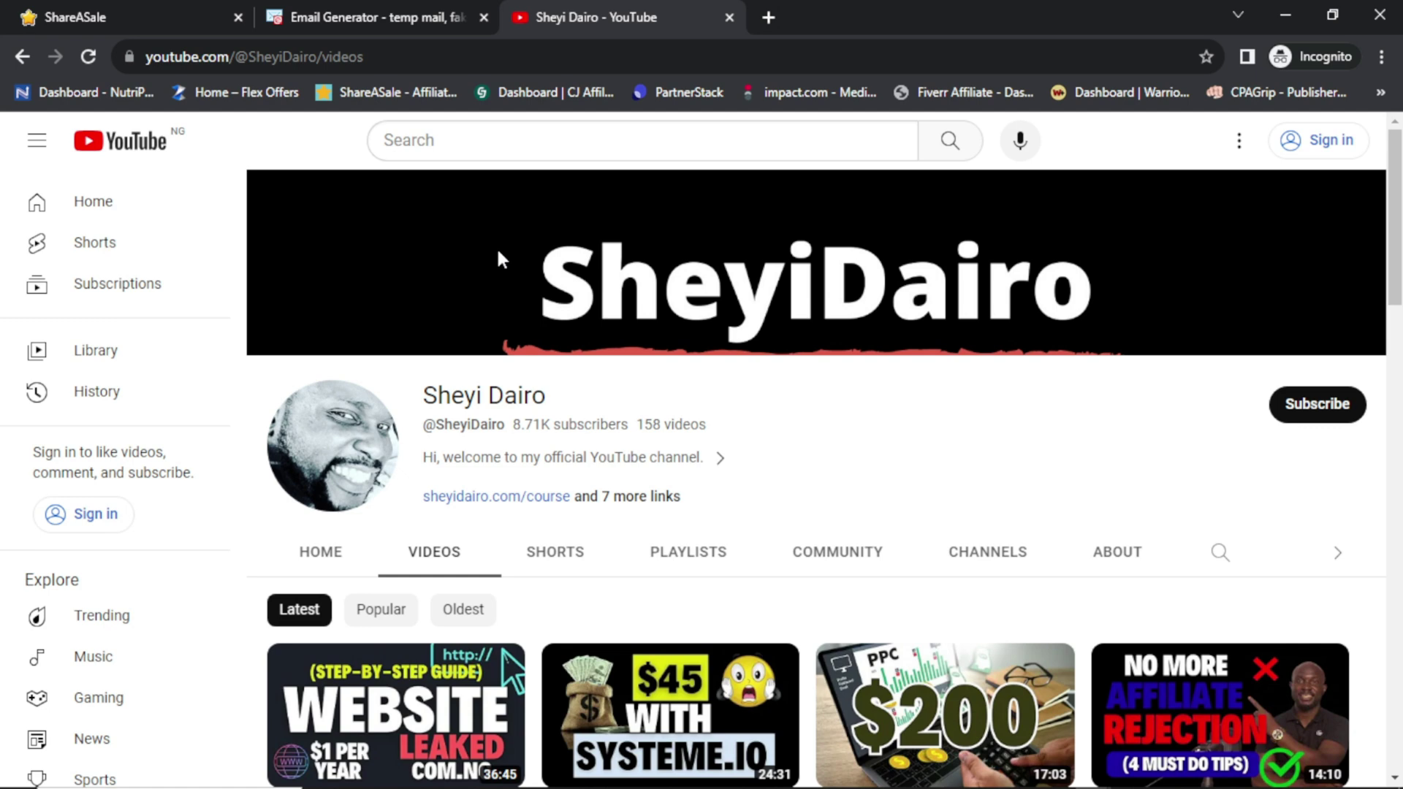
# Fill in the ShareASale login details with username DemoTest1, the account password and its confirmation, and country Nigeria, and continue to Step 2
pyautogui.click(110, 9)
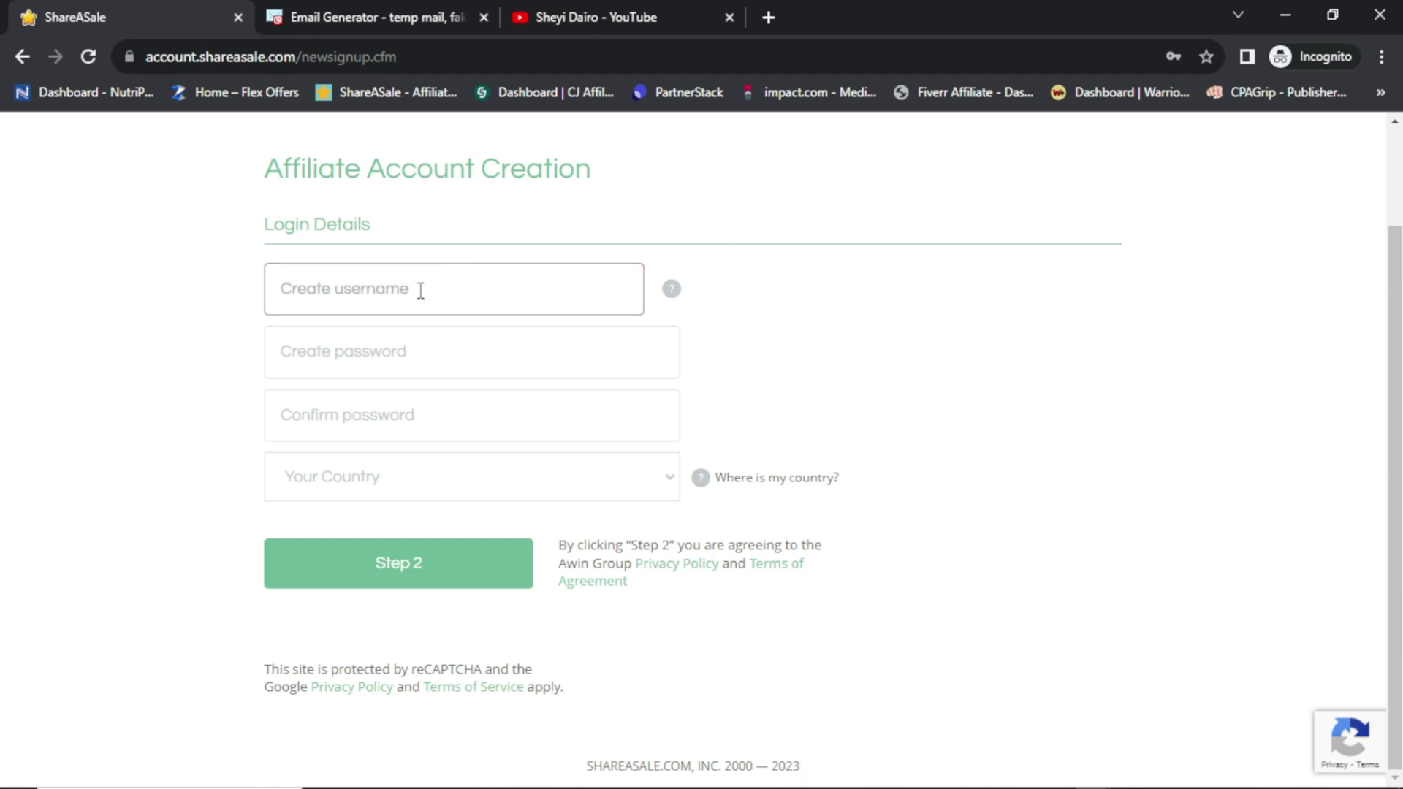
pyautogui.click(420, 354)
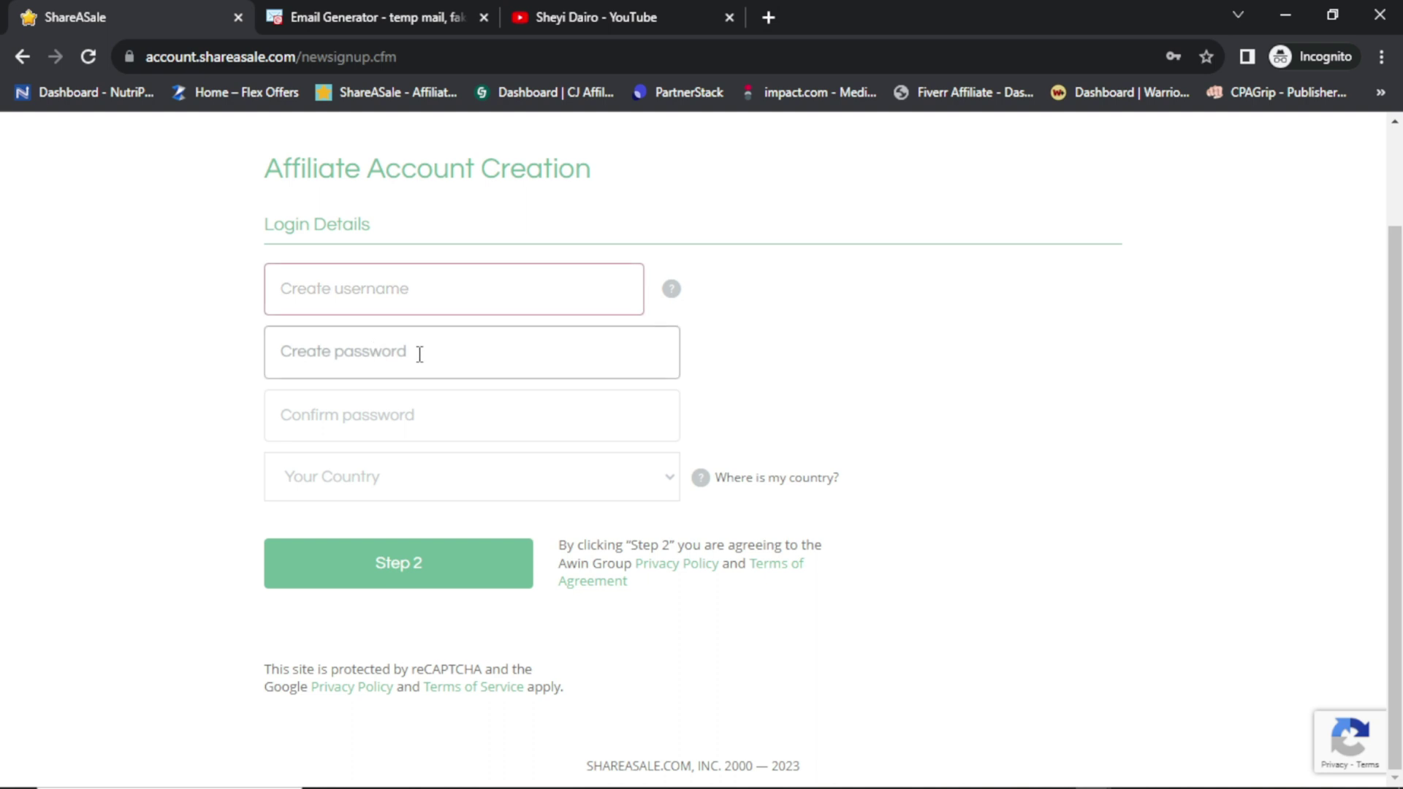
pyautogui.click(439, 398)
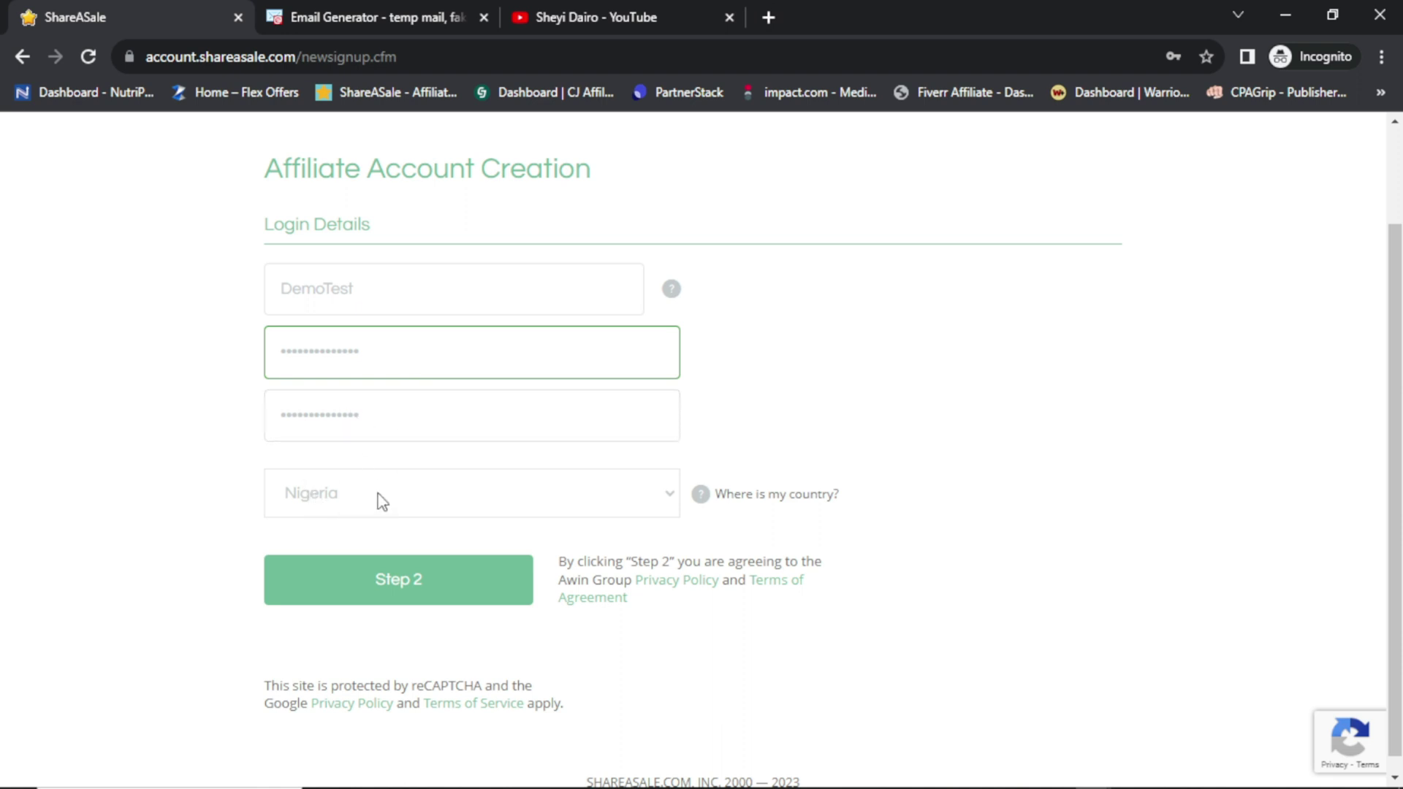
pyautogui.click(423, 585)
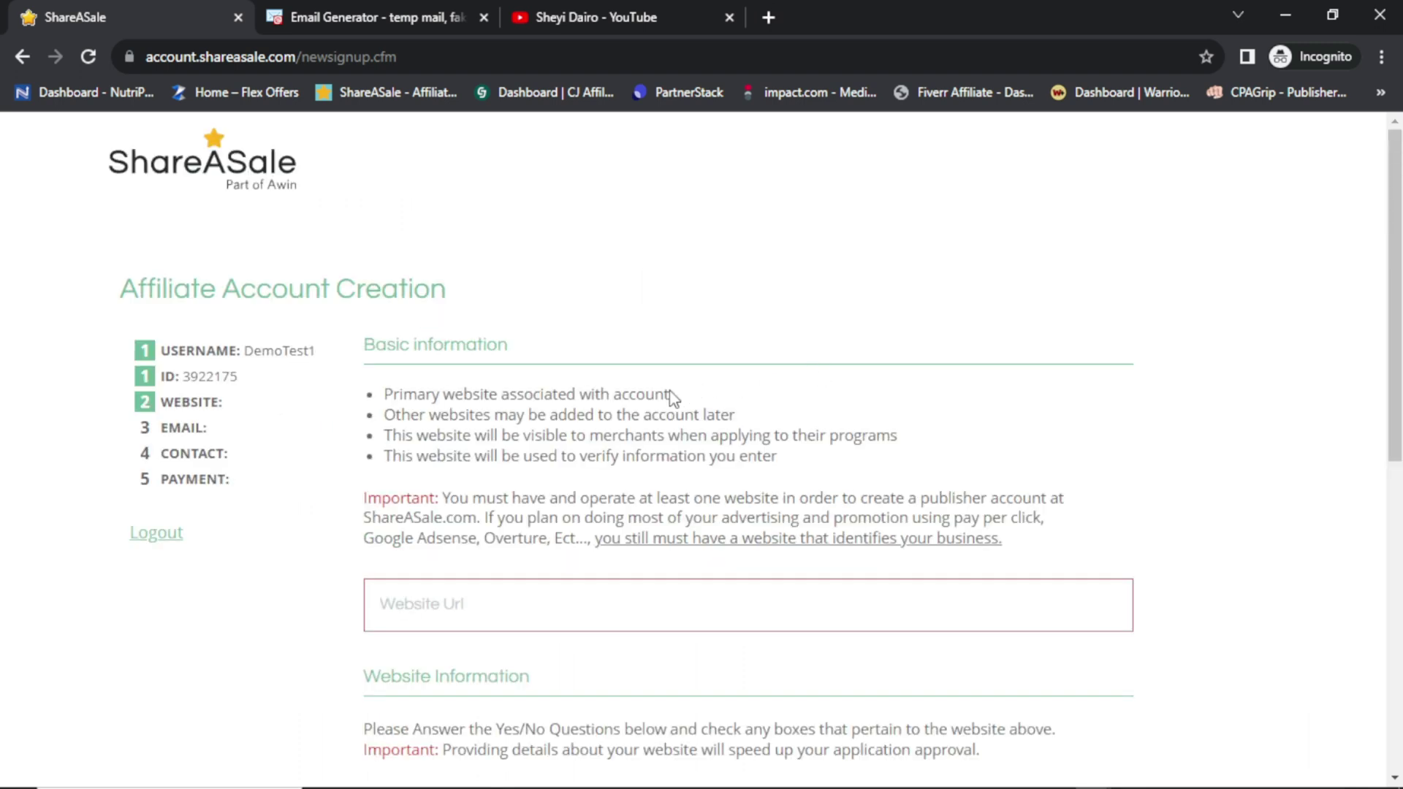
# Copy the web address of the YouTube channel's videos page
pyautogui.scroll(-3, 493, 406)
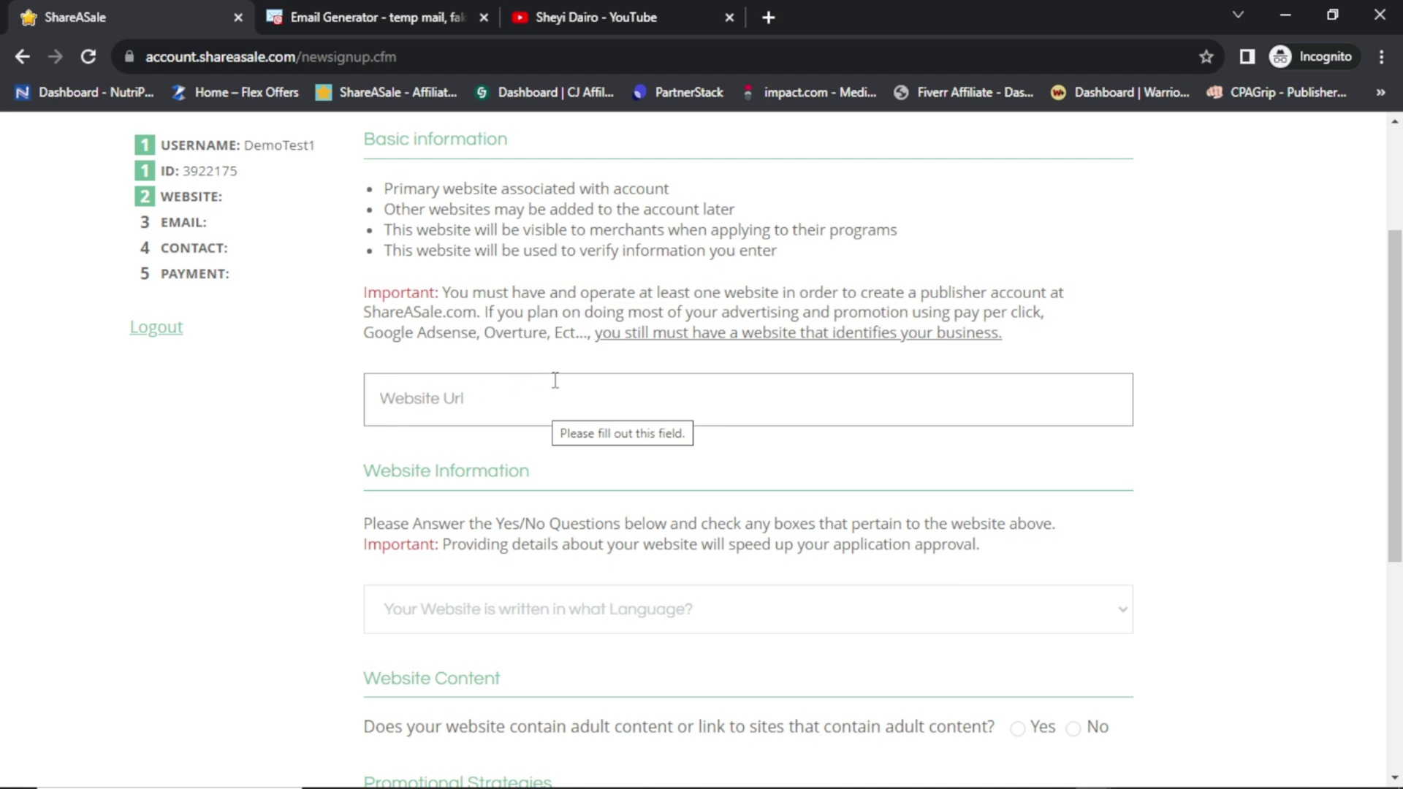
pyautogui.click(657, 9)
pyautogui.moveTo(366, 57); pyautogui.dragTo(139, 44)
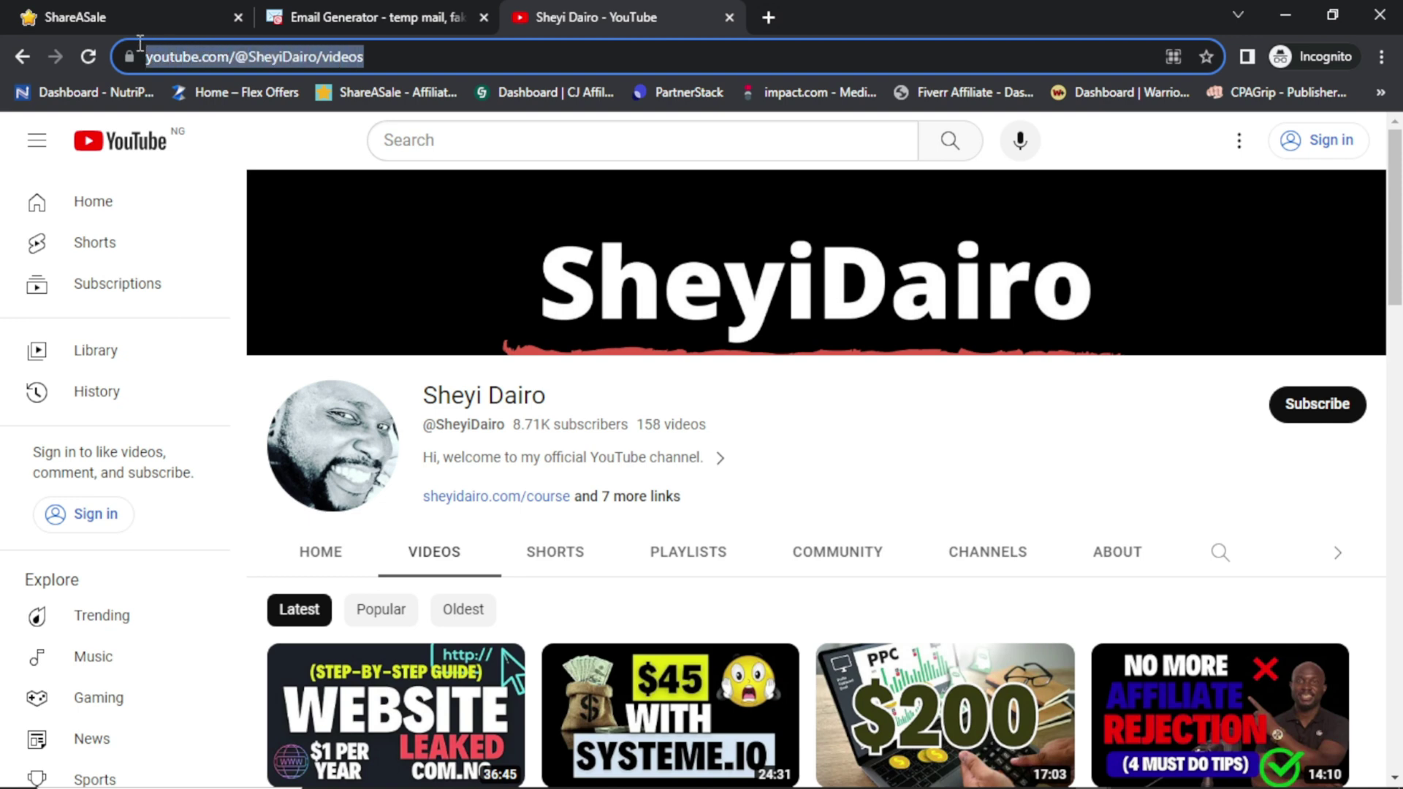
pyautogui.rightClick(181, 54)
pyautogui.click(246, 145)
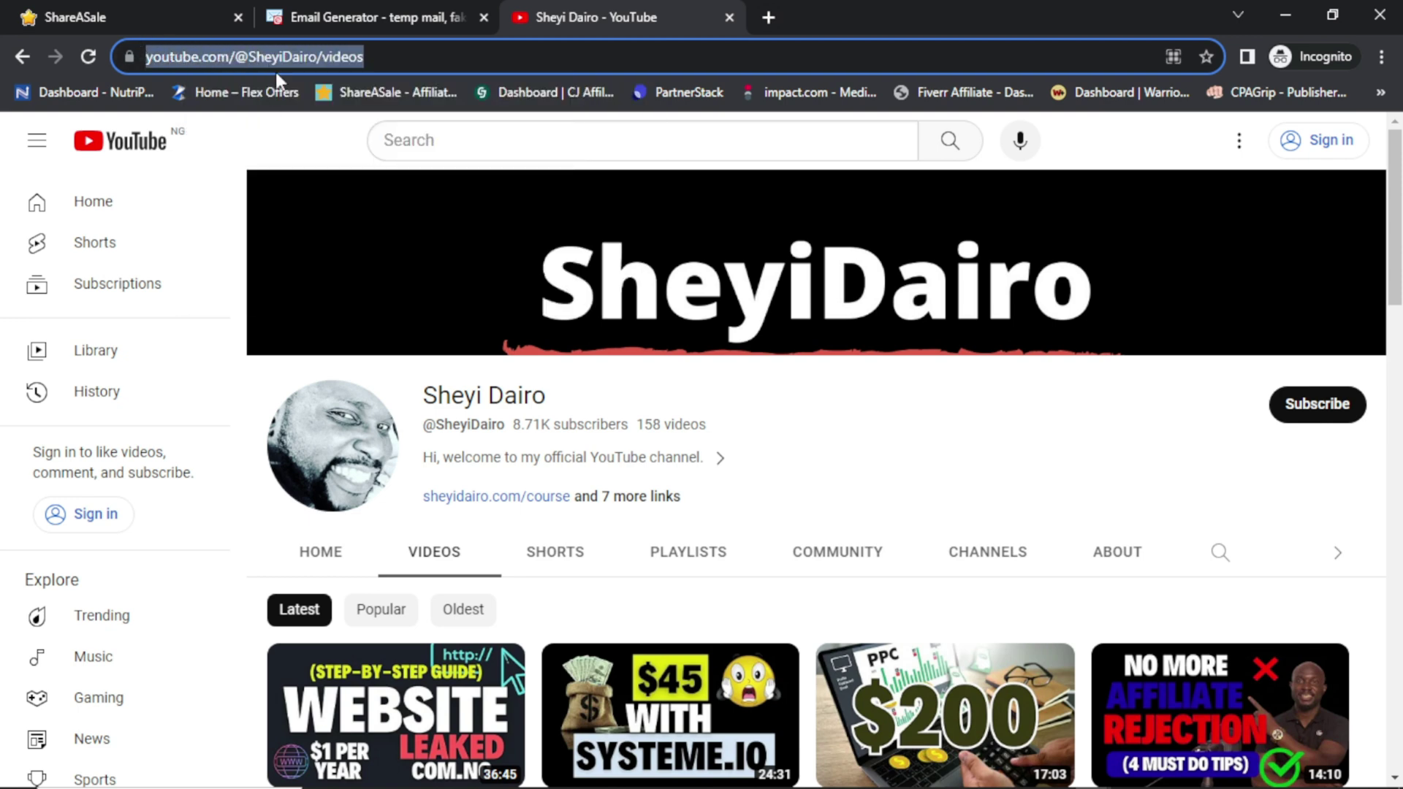
pyautogui.click(219, 19)
pyautogui.click(514, 398)
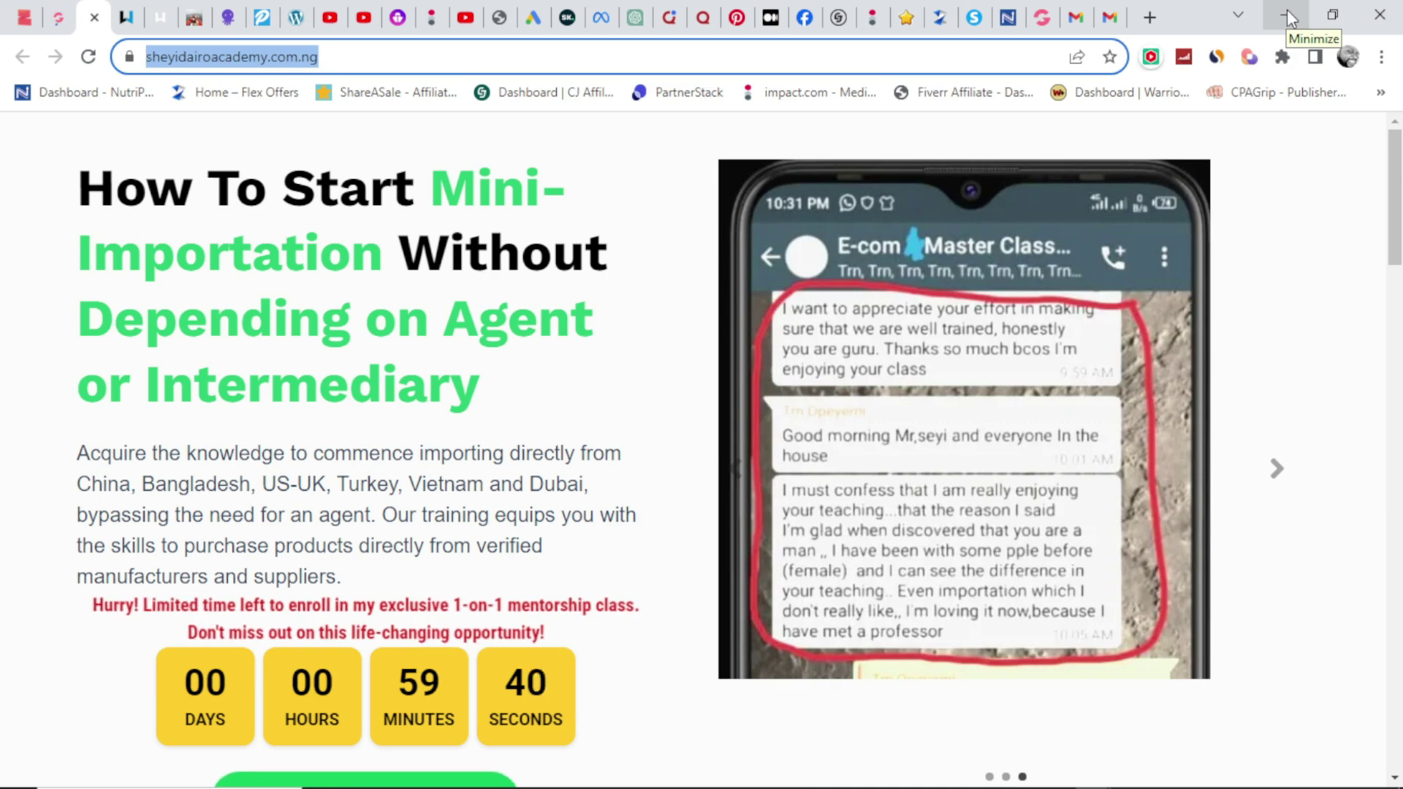
pyautogui.click(1286, 11)
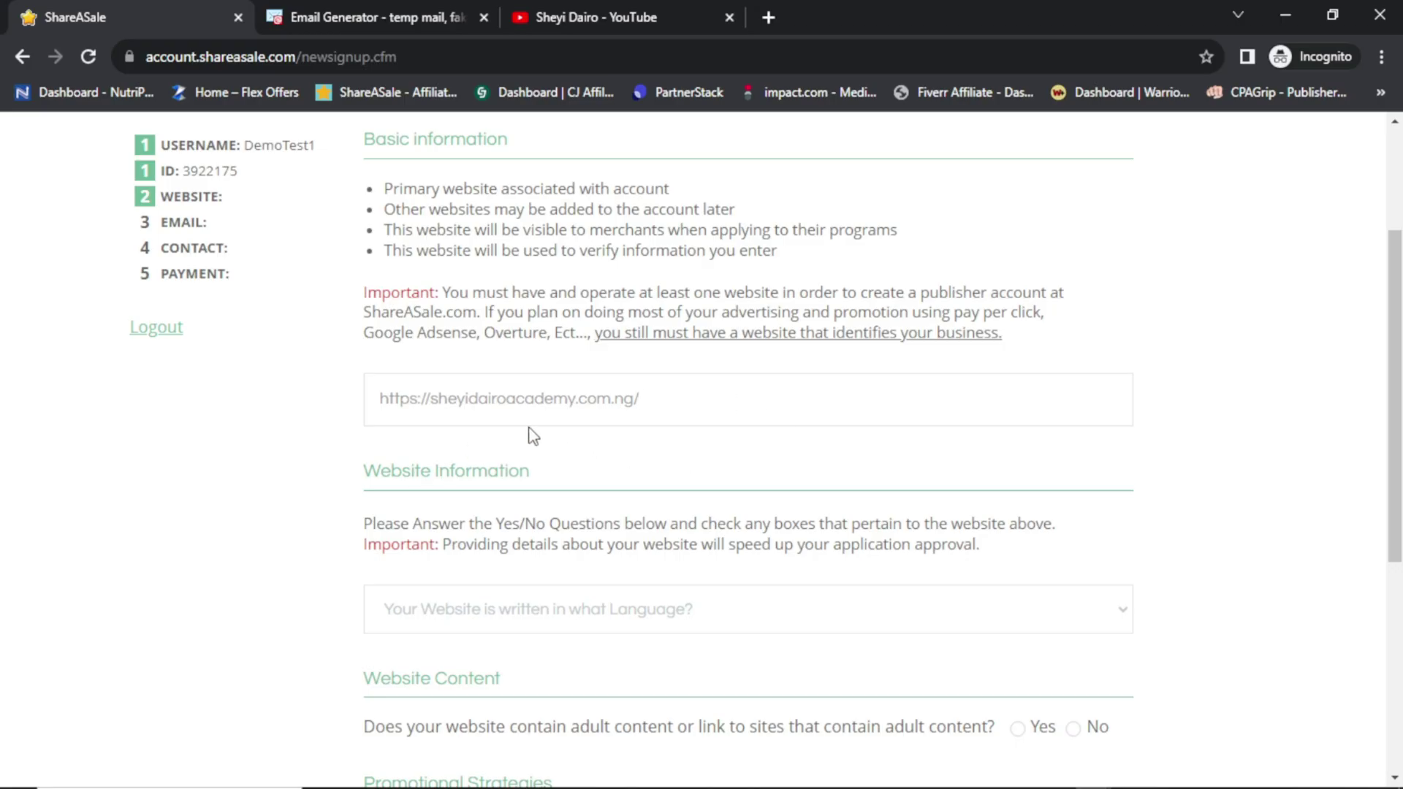
# Set the website's language to English and answer No to the adult content question
pyautogui.scroll(-1, 534, 435)
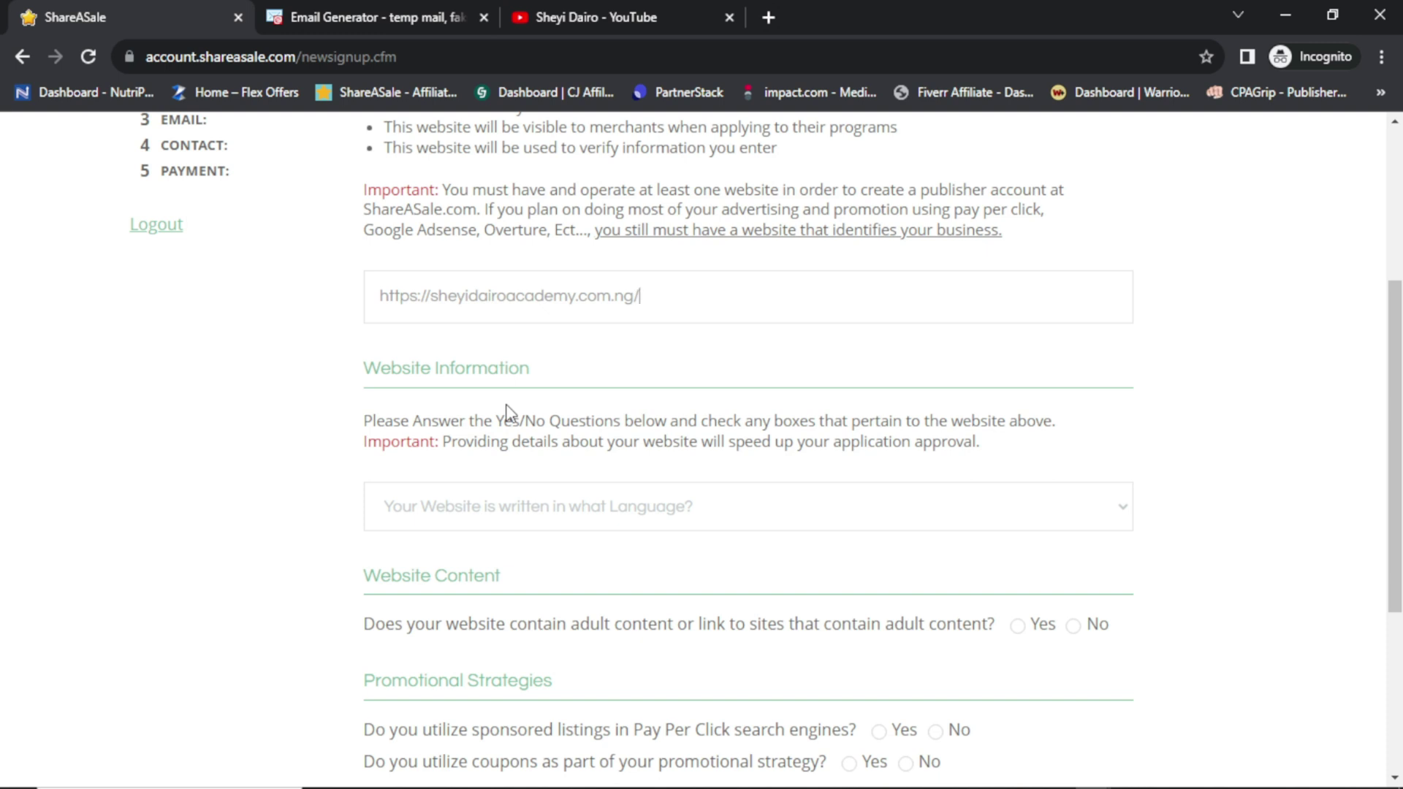
pyautogui.scroll(-1, 510, 413)
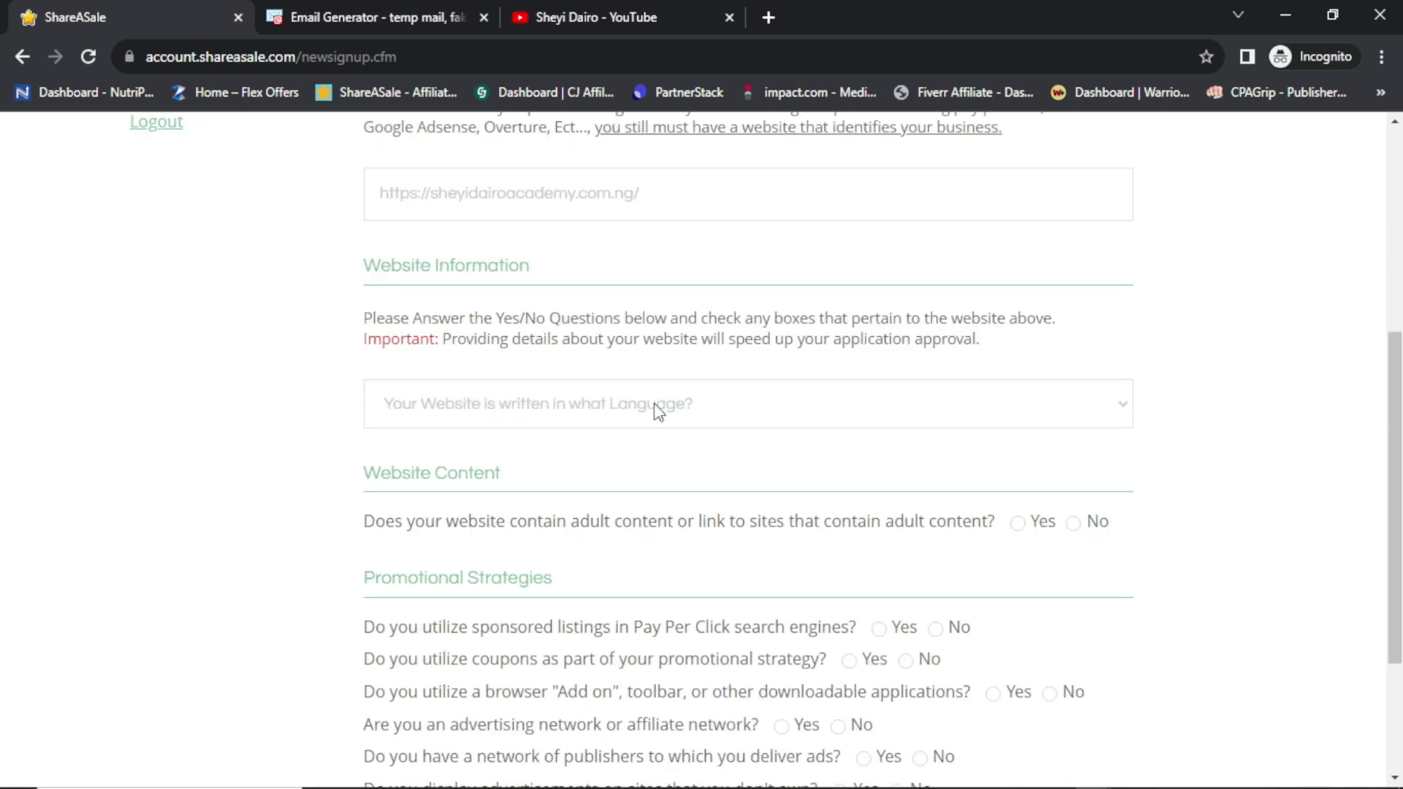
pyautogui.click(625, 410)
pyautogui.click(490, 464)
pyautogui.scroll(-1, 492, 431)
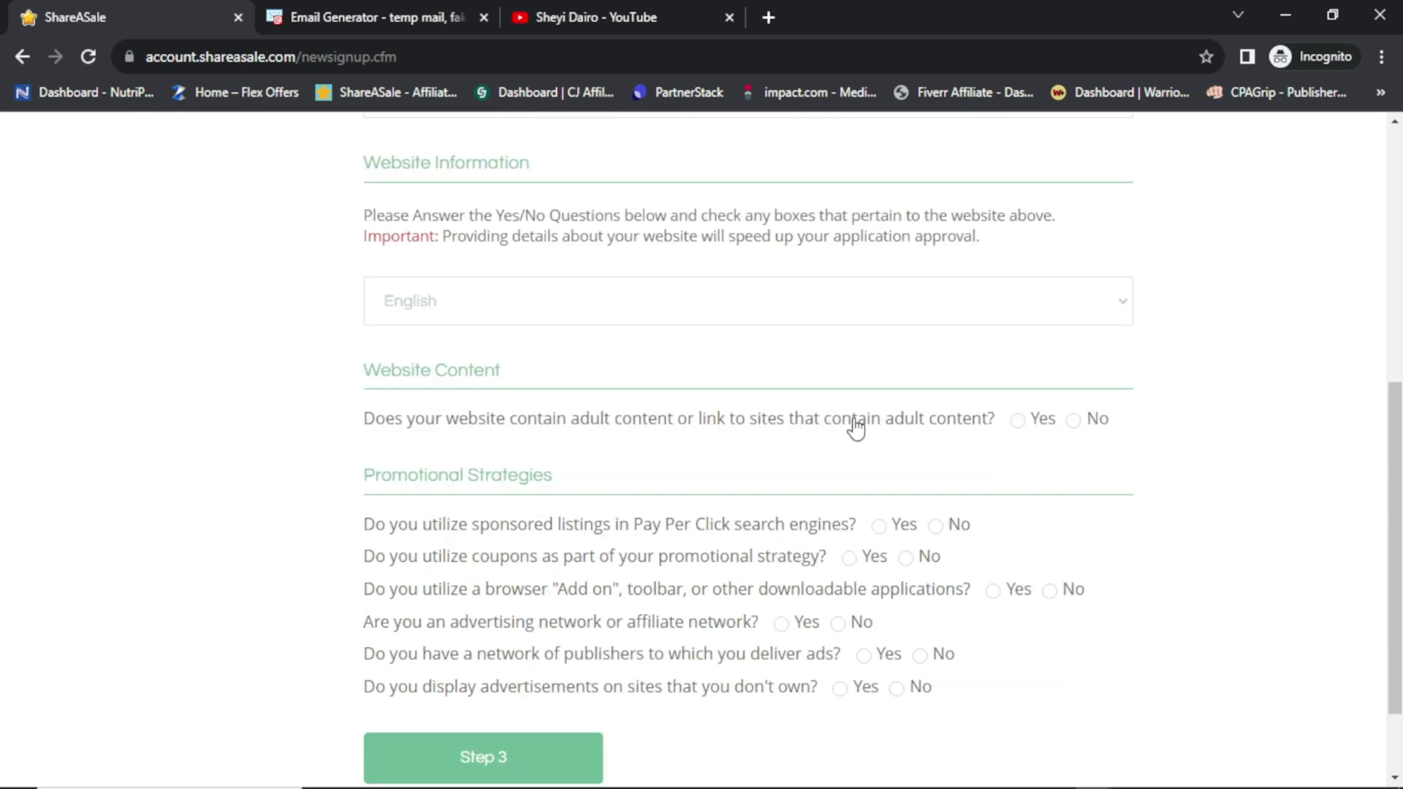
pyautogui.click(1072, 419)
# Answer No to the first five promotional strategy questions and Yes to displaying advertisements on sites not owned, and continue to Step 3
pyautogui.scroll(-1, 427, 456)
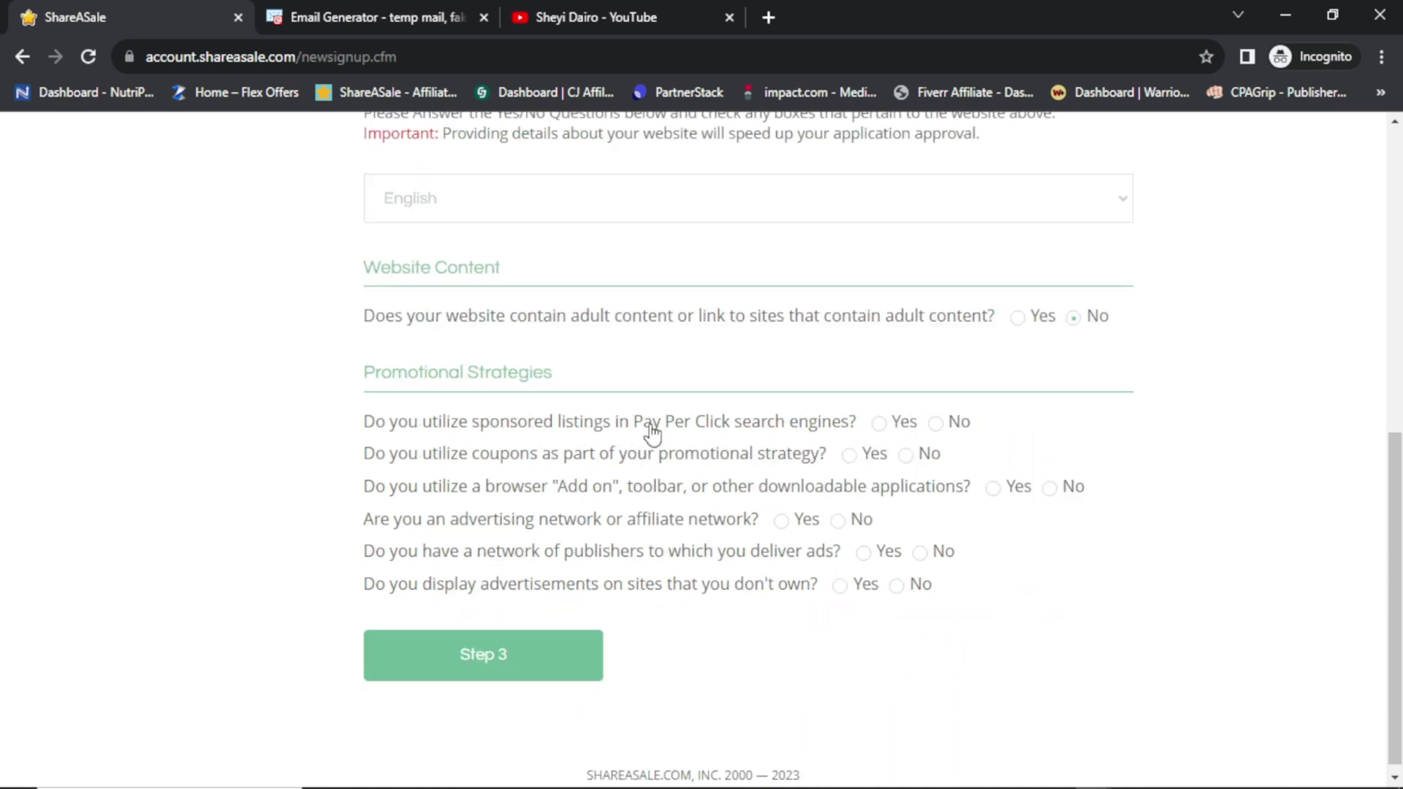
pyautogui.click(936, 423)
pyautogui.click(907, 457)
pyautogui.click(1071, 489)
pyautogui.click(839, 520)
pyautogui.click(938, 553)
pyautogui.click(842, 588)
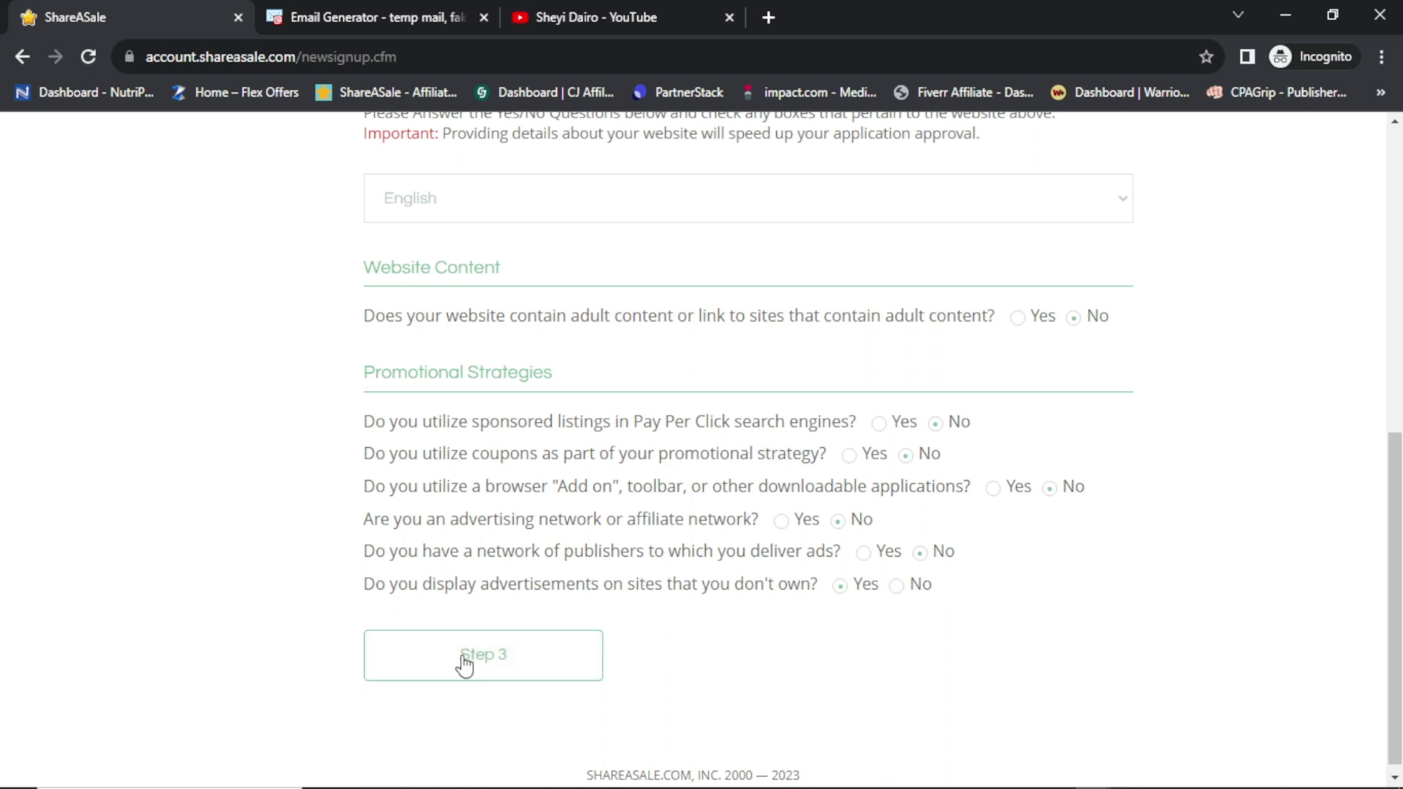
pyautogui.click(496, 664)
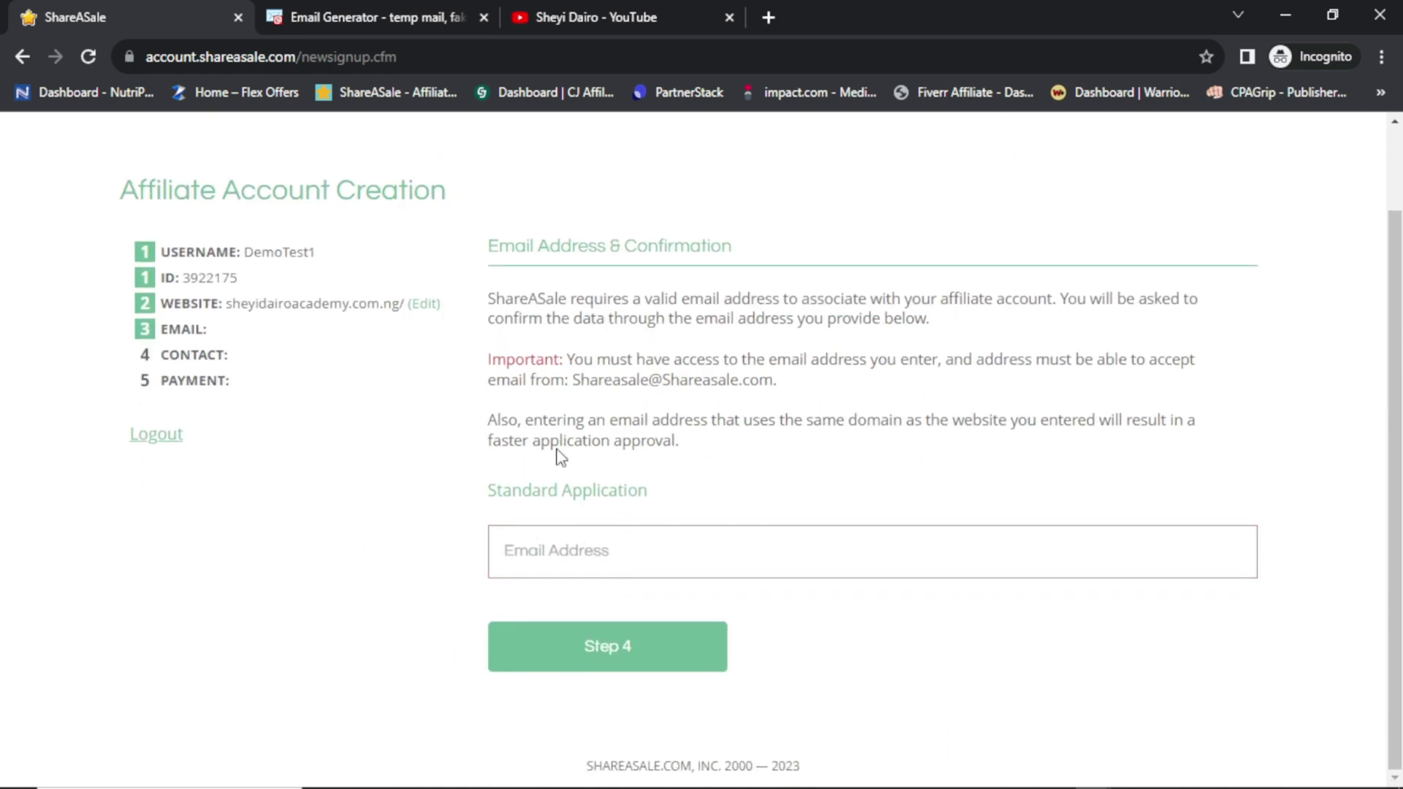
# Enter an email address on a custom domain as the application's email and highlight its domain part
pyautogui.click(563, 548)
pyautogui.click(586, 573)
pyautogui.click(579, 551)
pyautogui.hotkey('ctrl', 'v')
pyautogui.click(545, 552)
pyautogui.press('BackSpace')
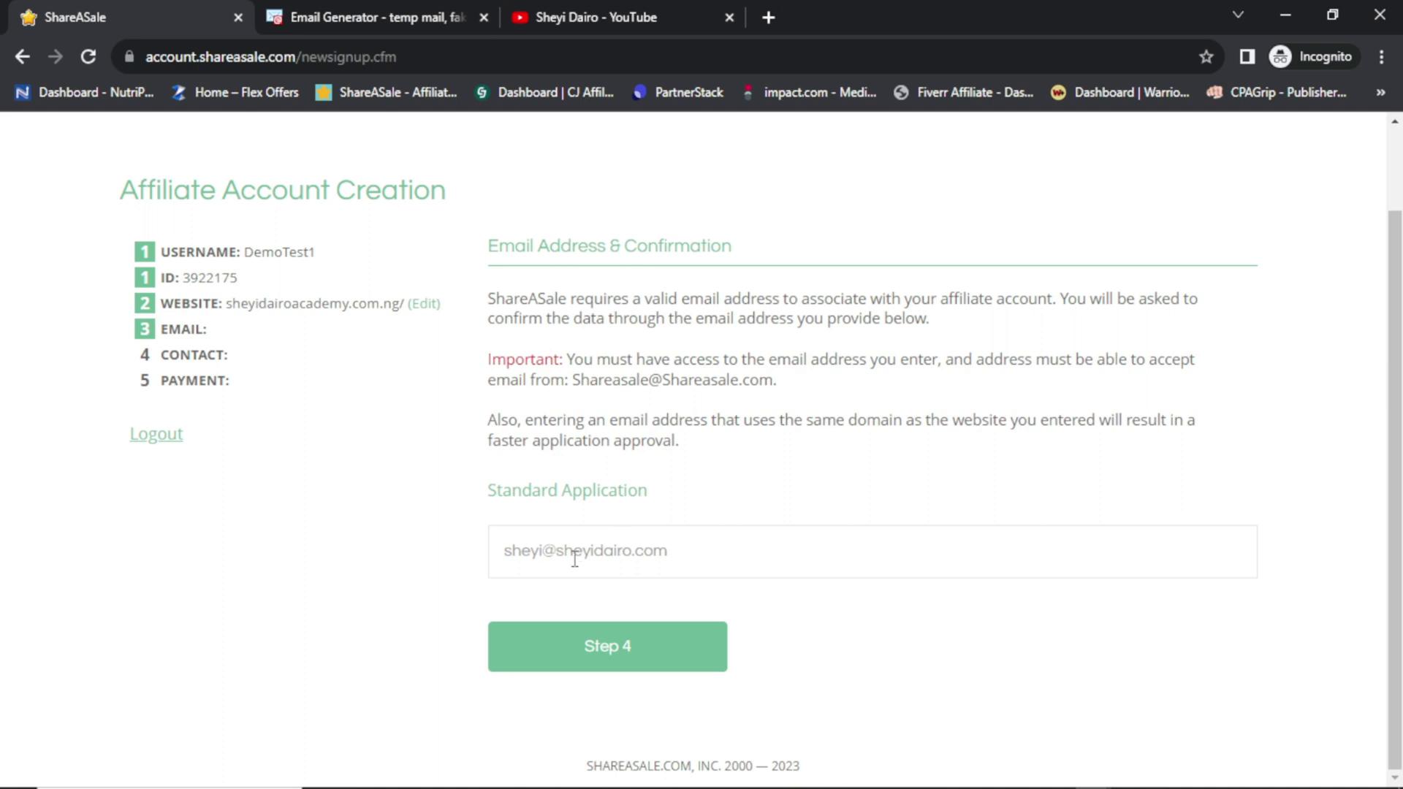
pyautogui.moveTo(556, 549); pyautogui.dragTo(671, 546)
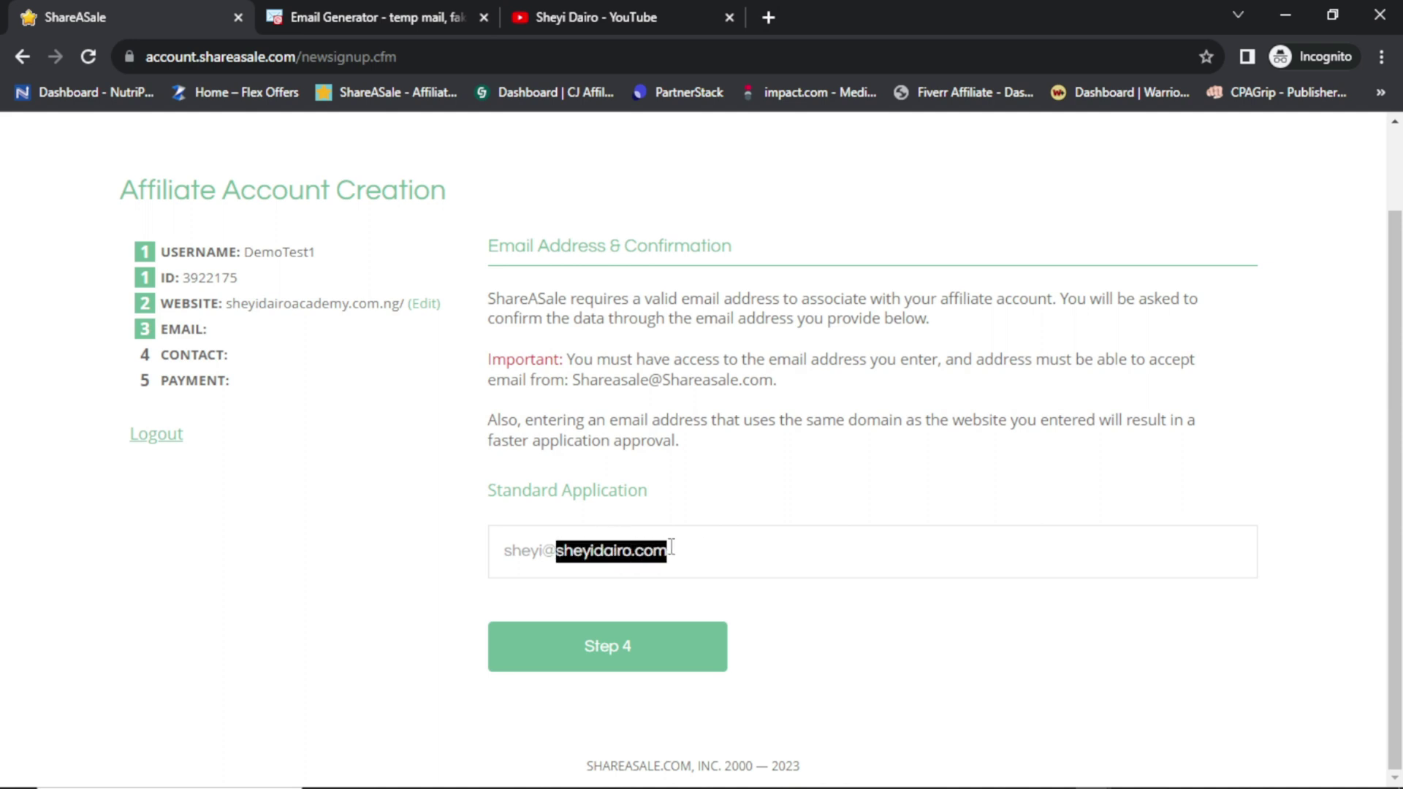
pyautogui.moveTo(512, 555); pyautogui.dragTo(689, 542)
pyautogui.click(691, 548)
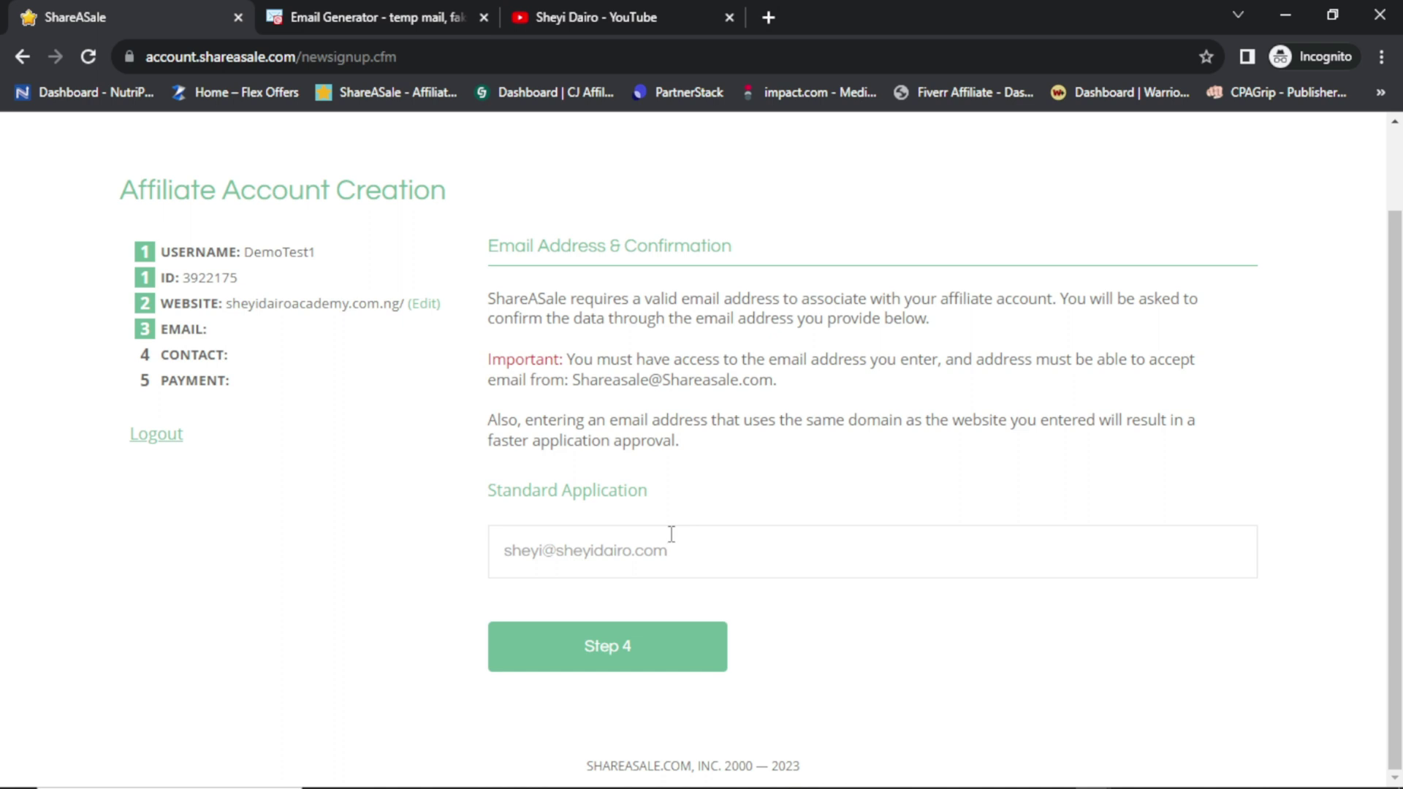
# Replace the application's email with the temporary email address and continue to Step 4
pyautogui.hotkey('ctrl', 'a')
pyautogui.hotkey('ctrl', 'v')
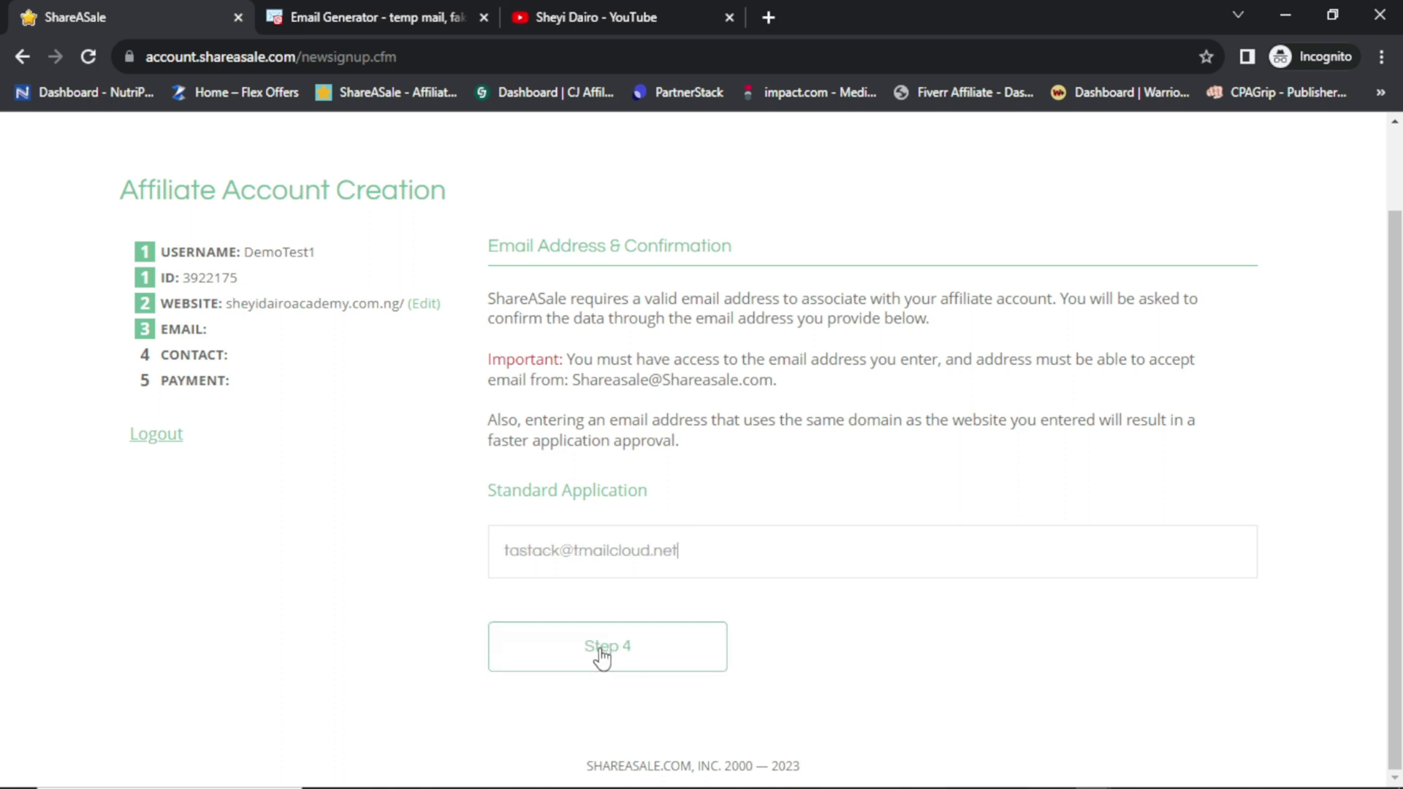
pyautogui.click(601, 656)
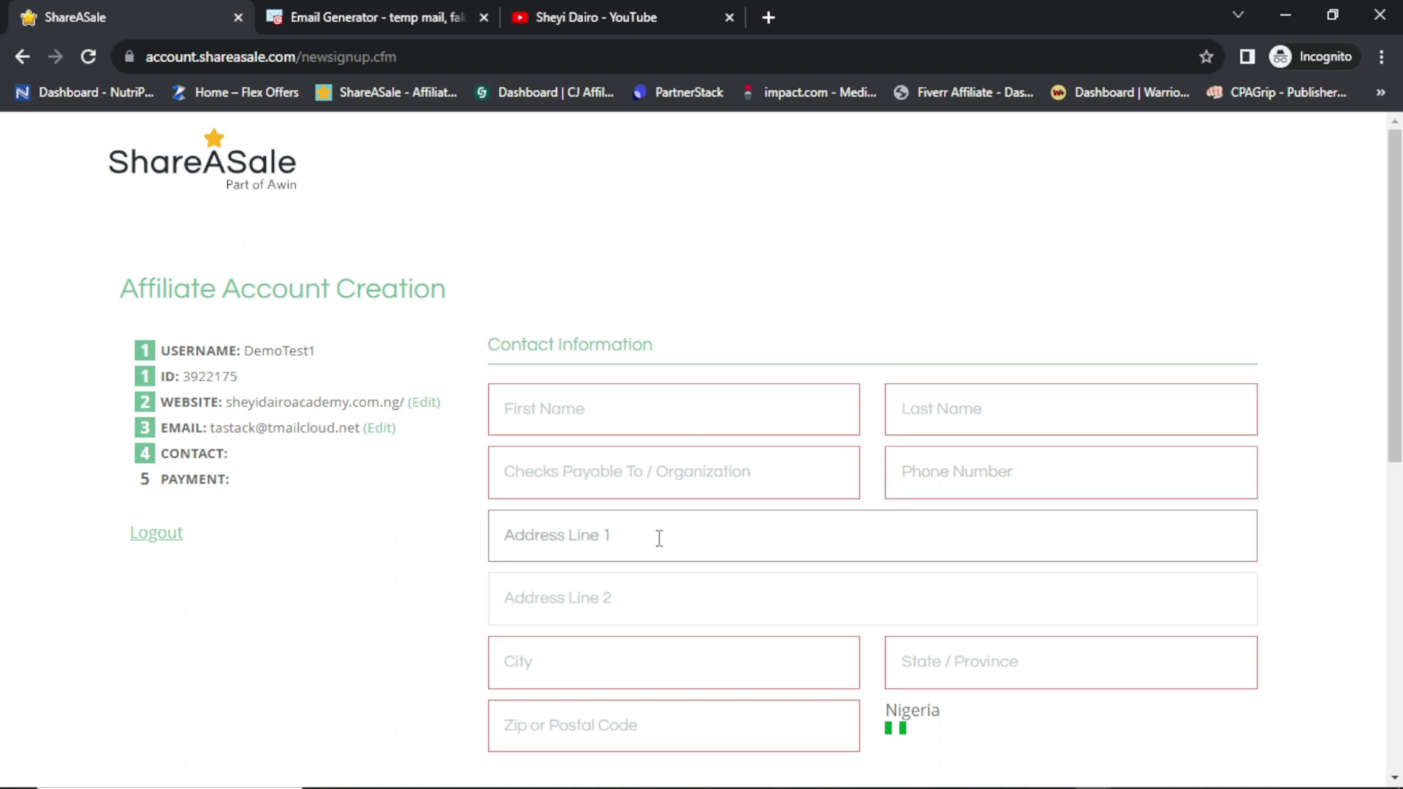
# Fill in the contact information with first and last name, check payee, phone number, address lines, city, state and postal code
pyautogui.scroll(-1, 698, 539)
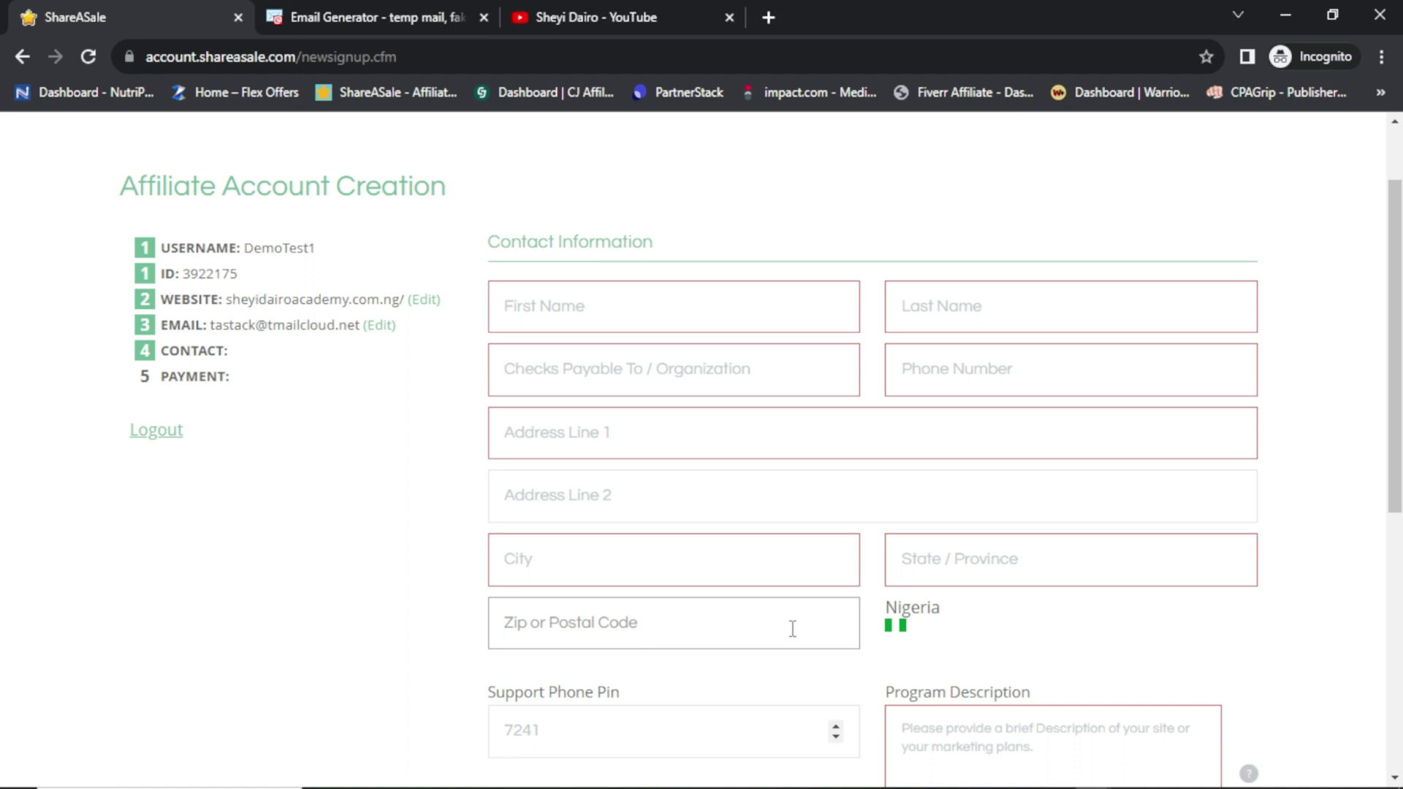
pyautogui.scroll(-2, 792, 628)
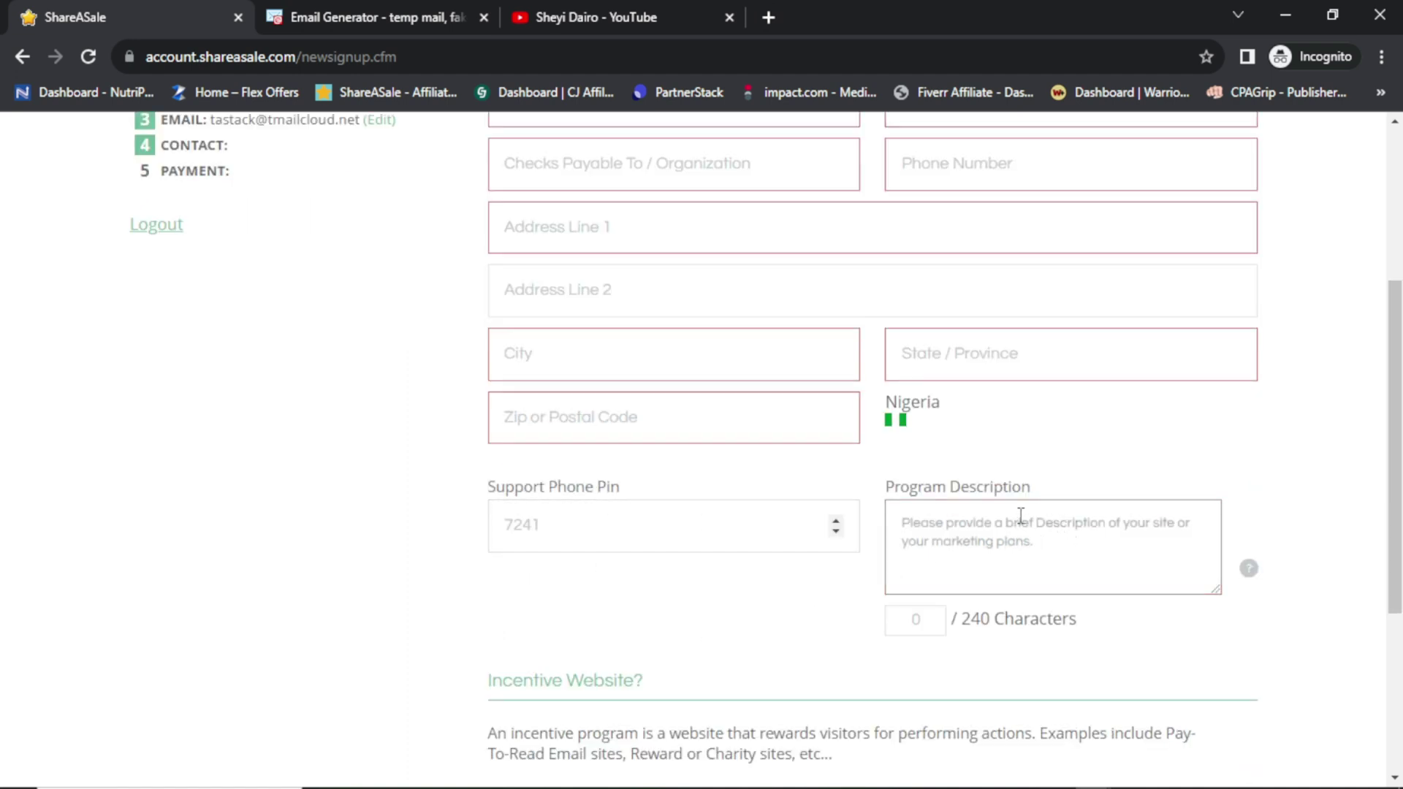
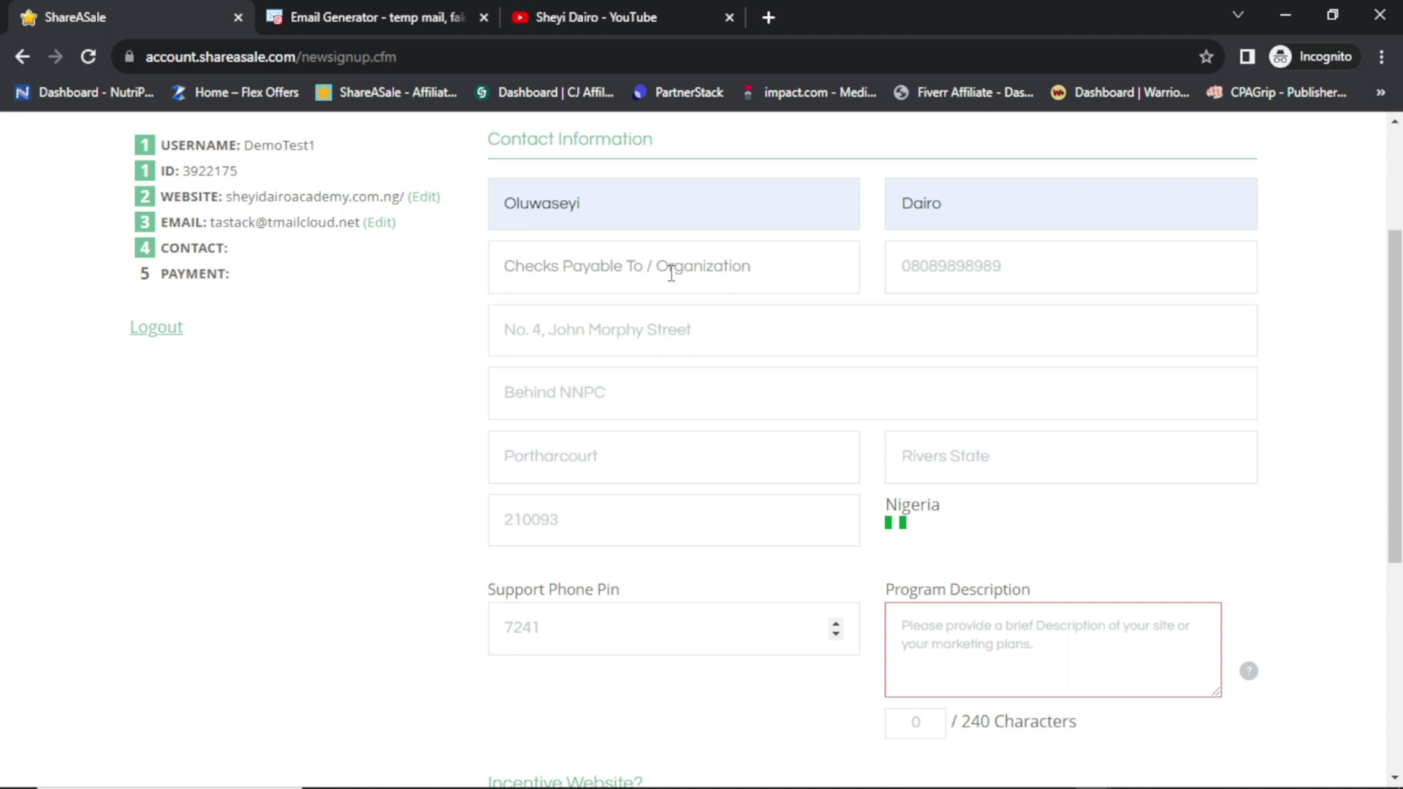
pyautogui.click(671, 273)
pyautogui.click(634, 325)
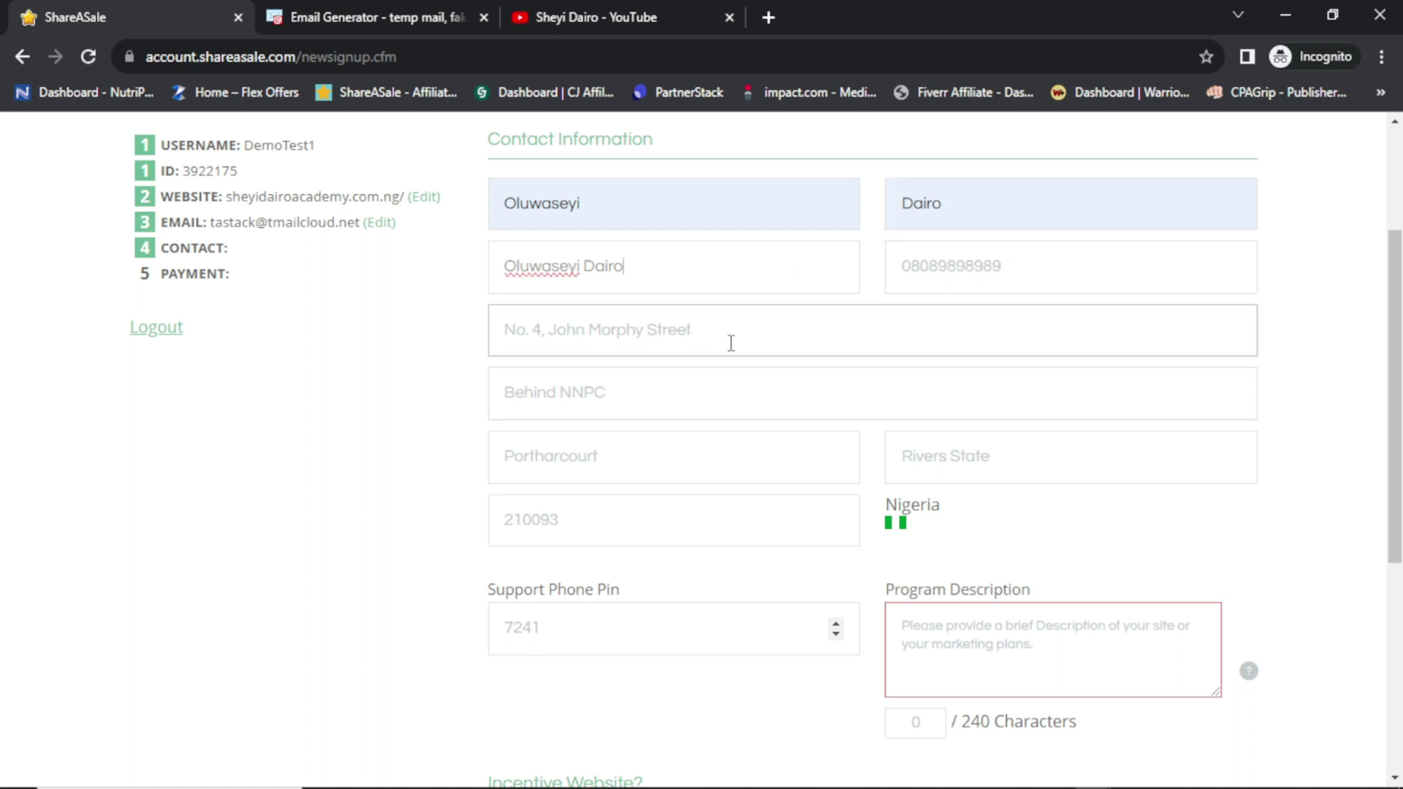
# Switch to ChatGPT and send the prompt requesting a ShareAsale program description of less than 240 characters for a YouTuber and blogger
pyautogui.scroll(-1, 813, 380)
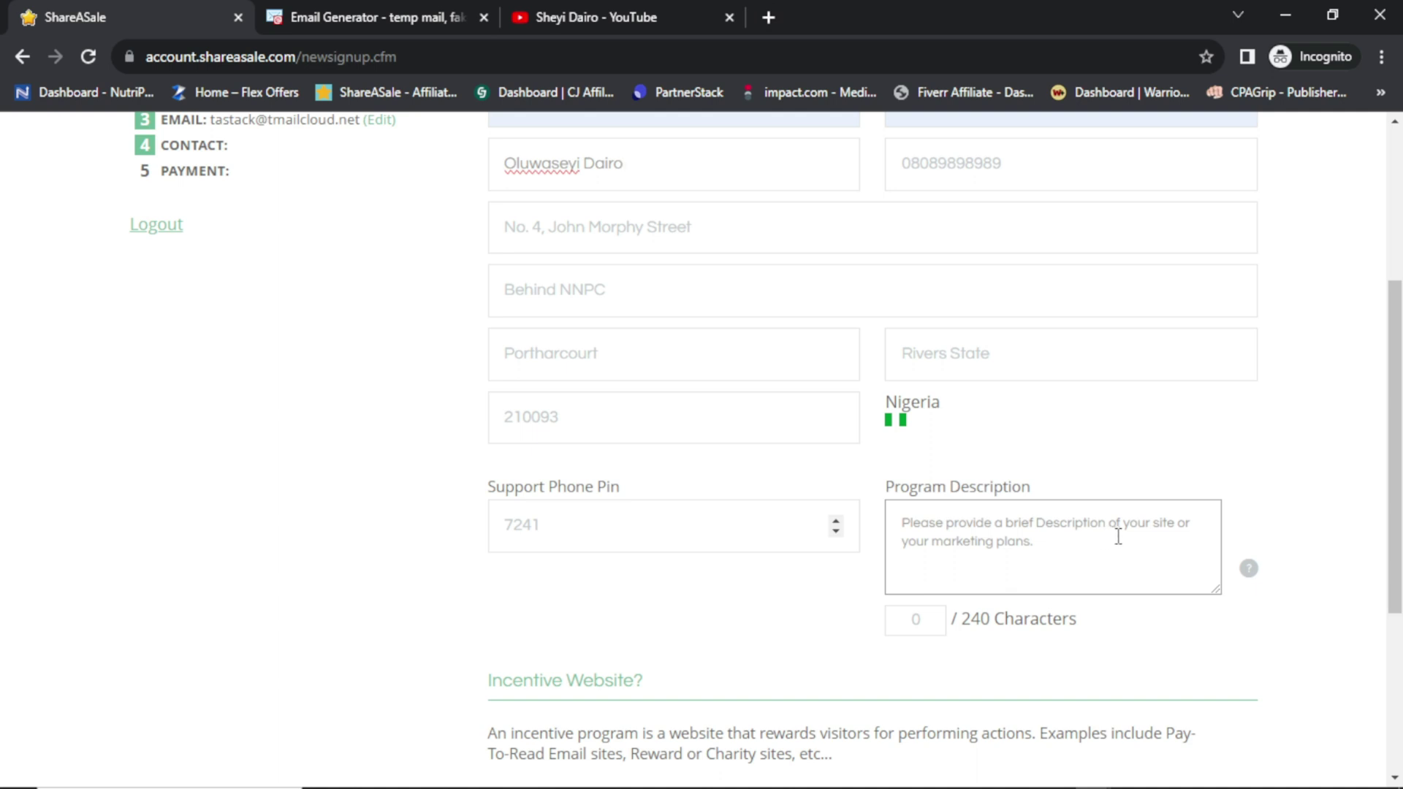
pyautogui.click(994, 547)
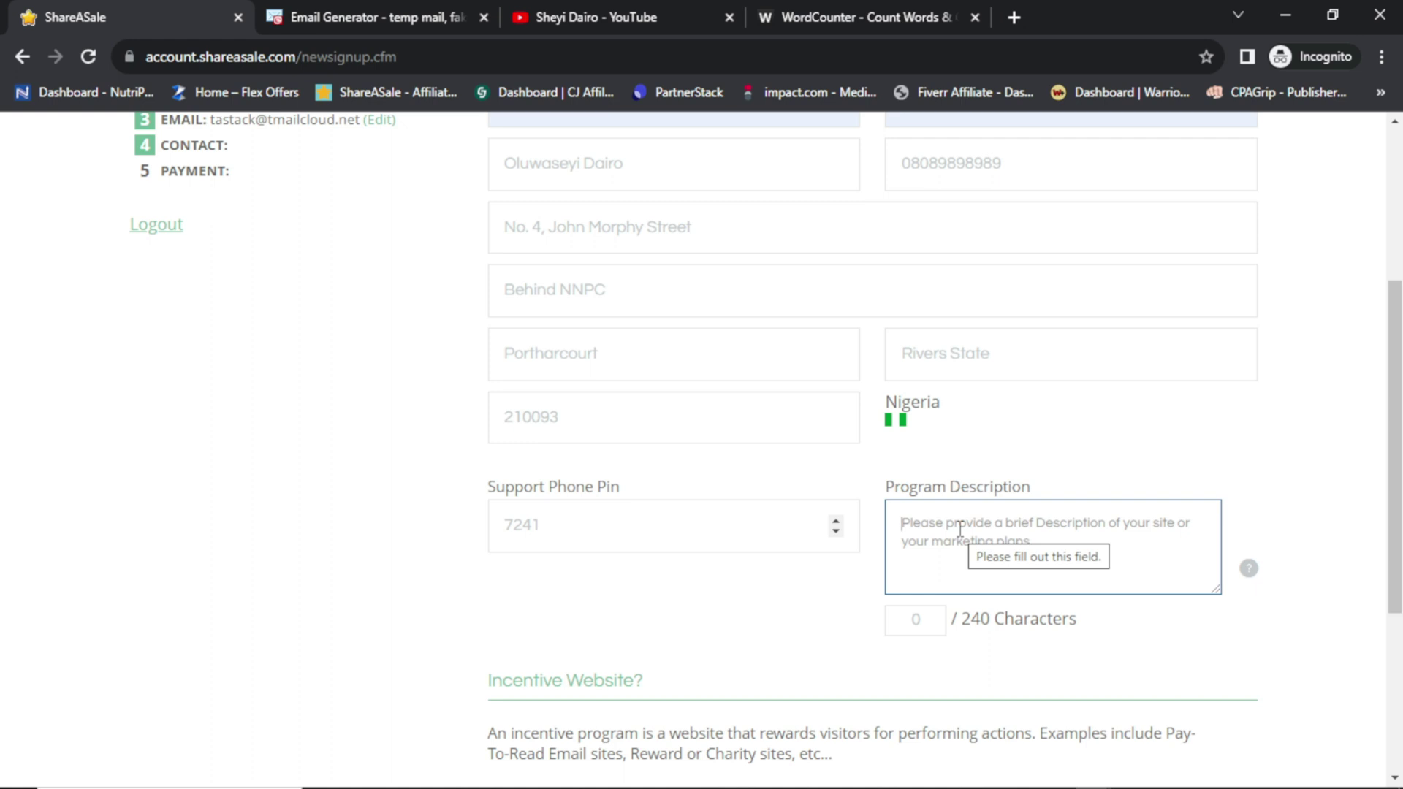
pyautogui.hotkey('alt', 'Tab')
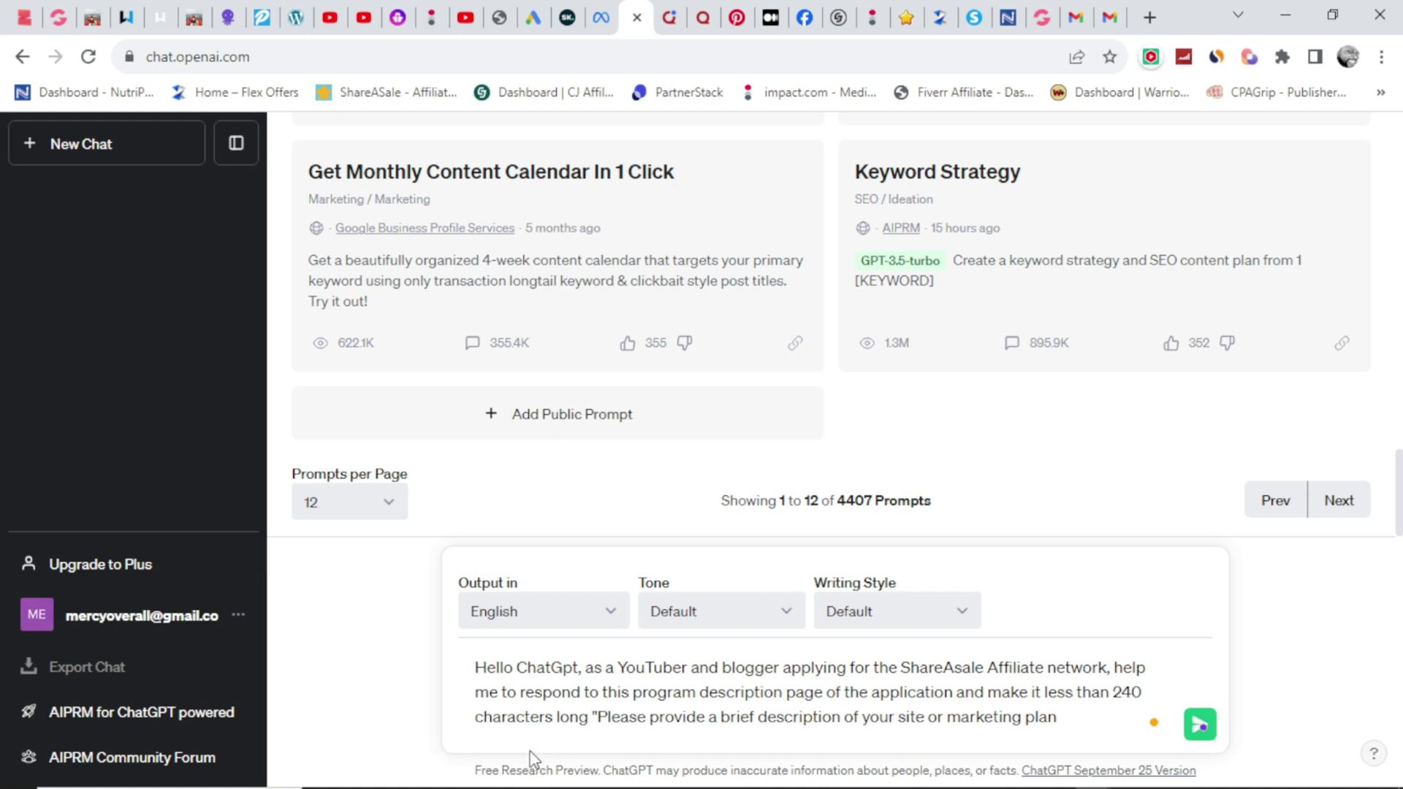
pyautogui.hotkey('alt', 'Tab')
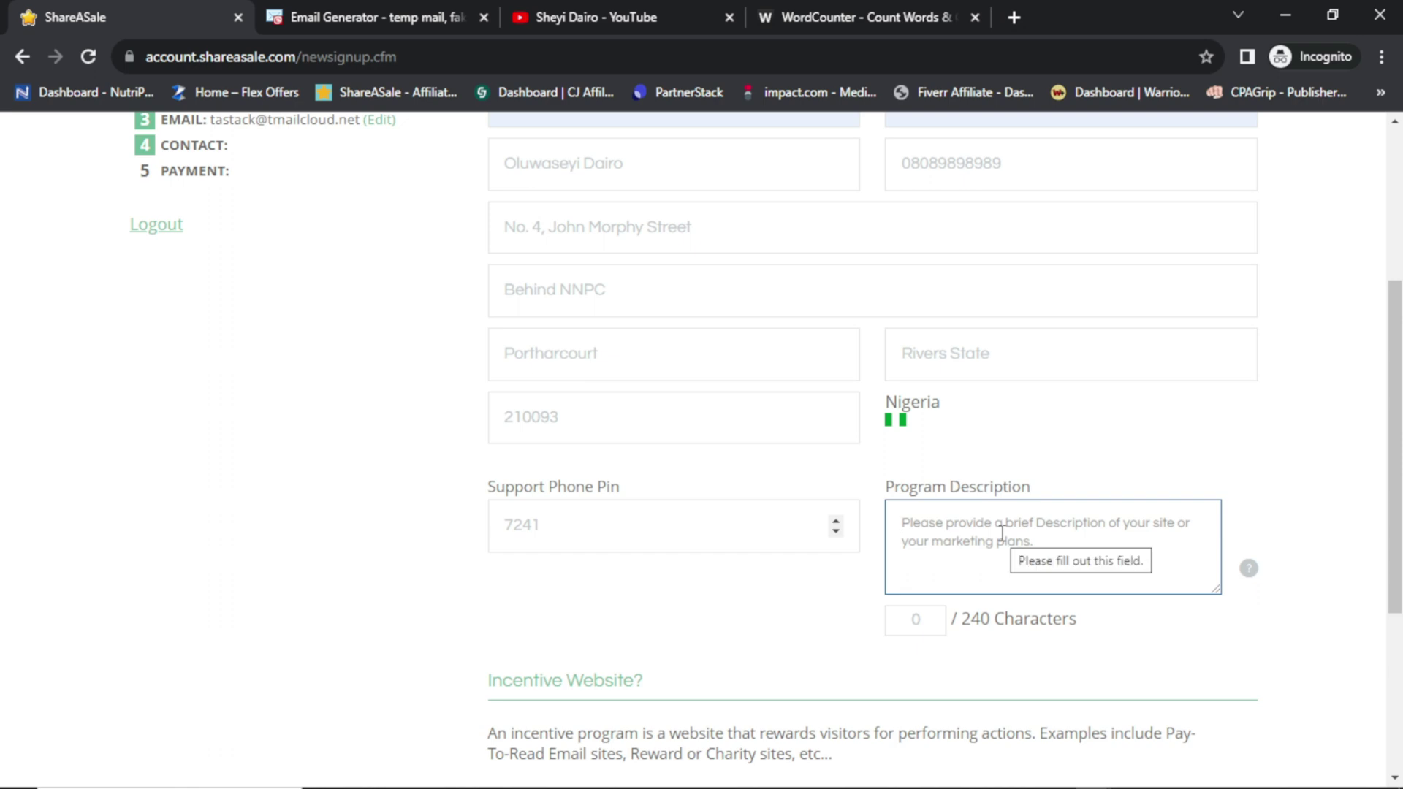
pyautogui.hotkey('alt', 'Tab')
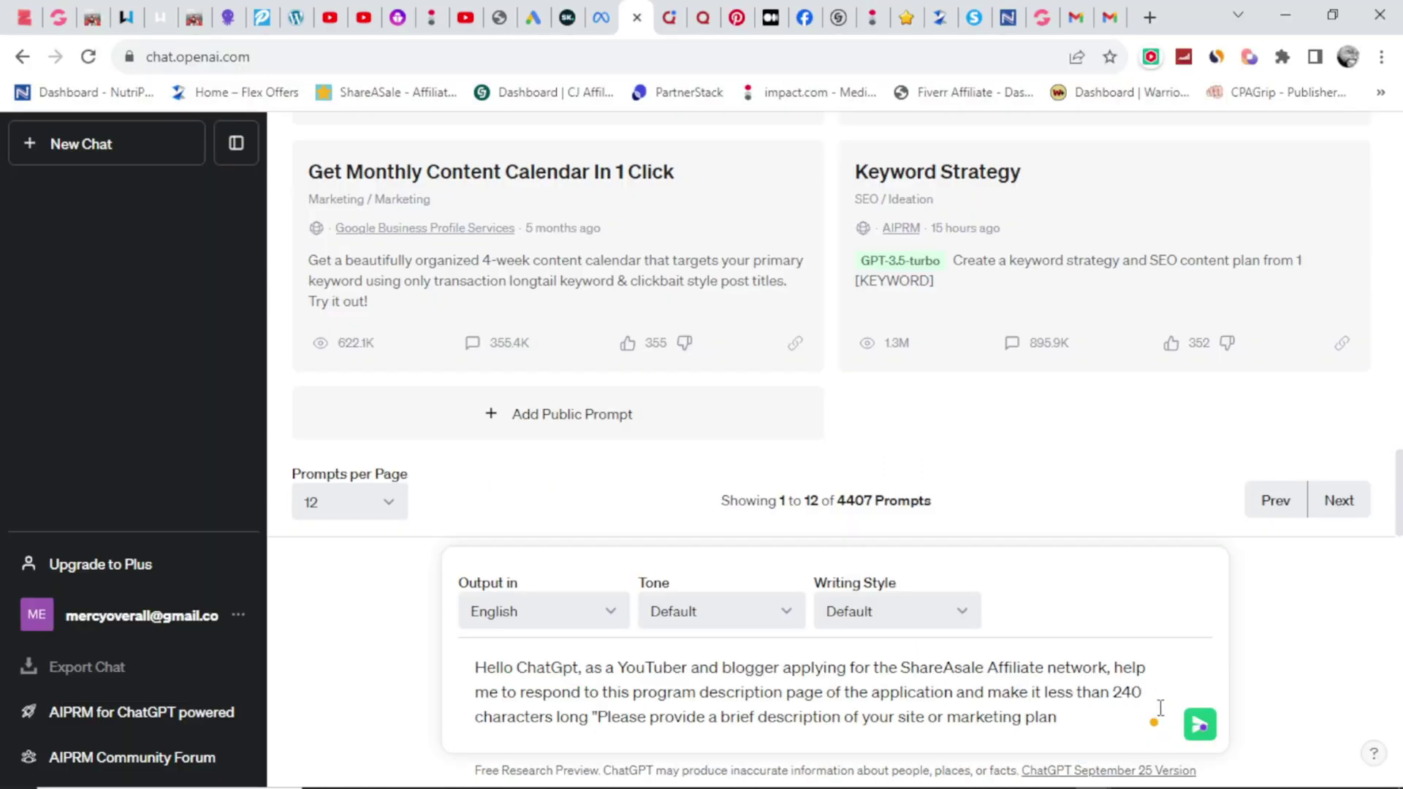
pyautogui.click(1199, 724)
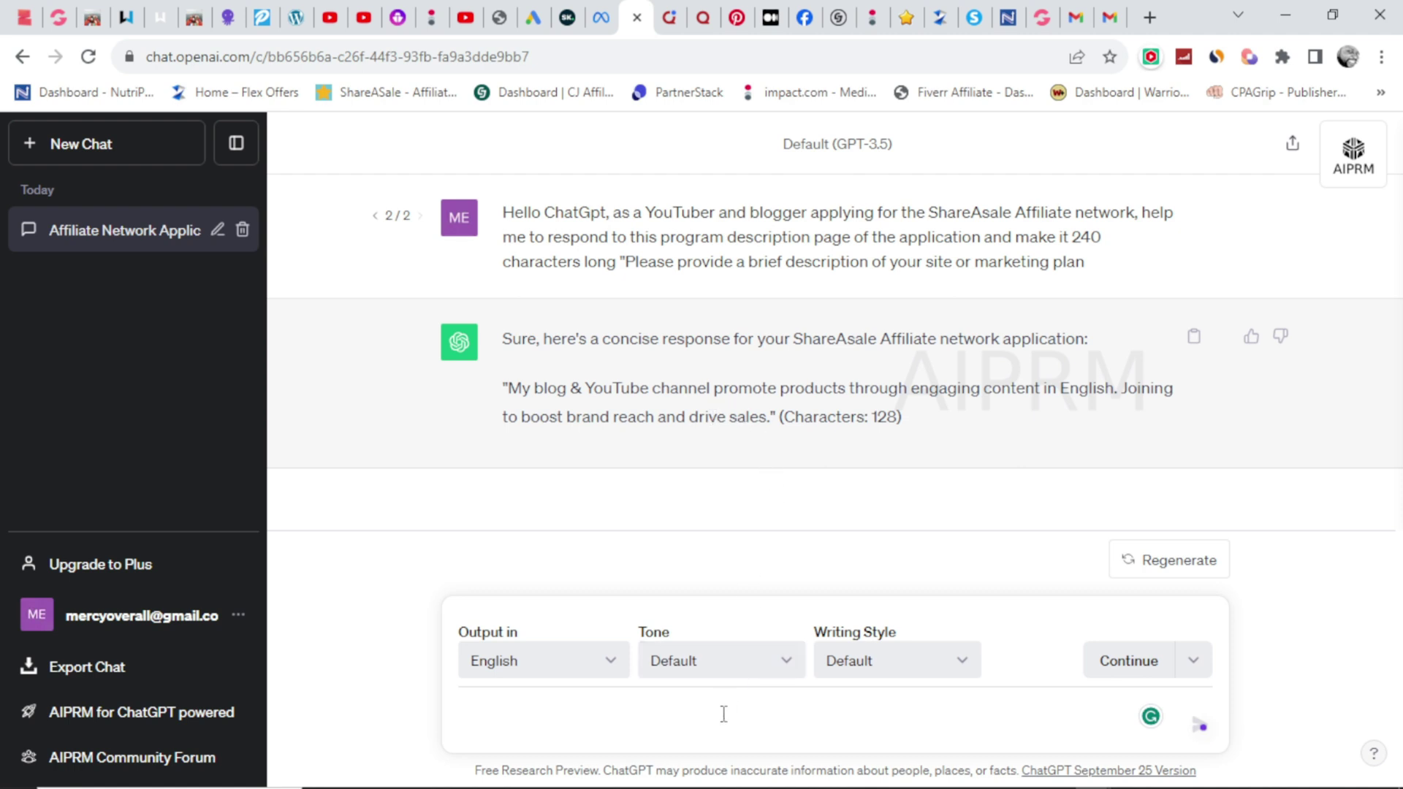
# Ask ChatGPT to "make it almost 240 characters long" and regenerate its answer
pyautogui.write('make it almost 240 characters long')
pyautogui.press('Return')
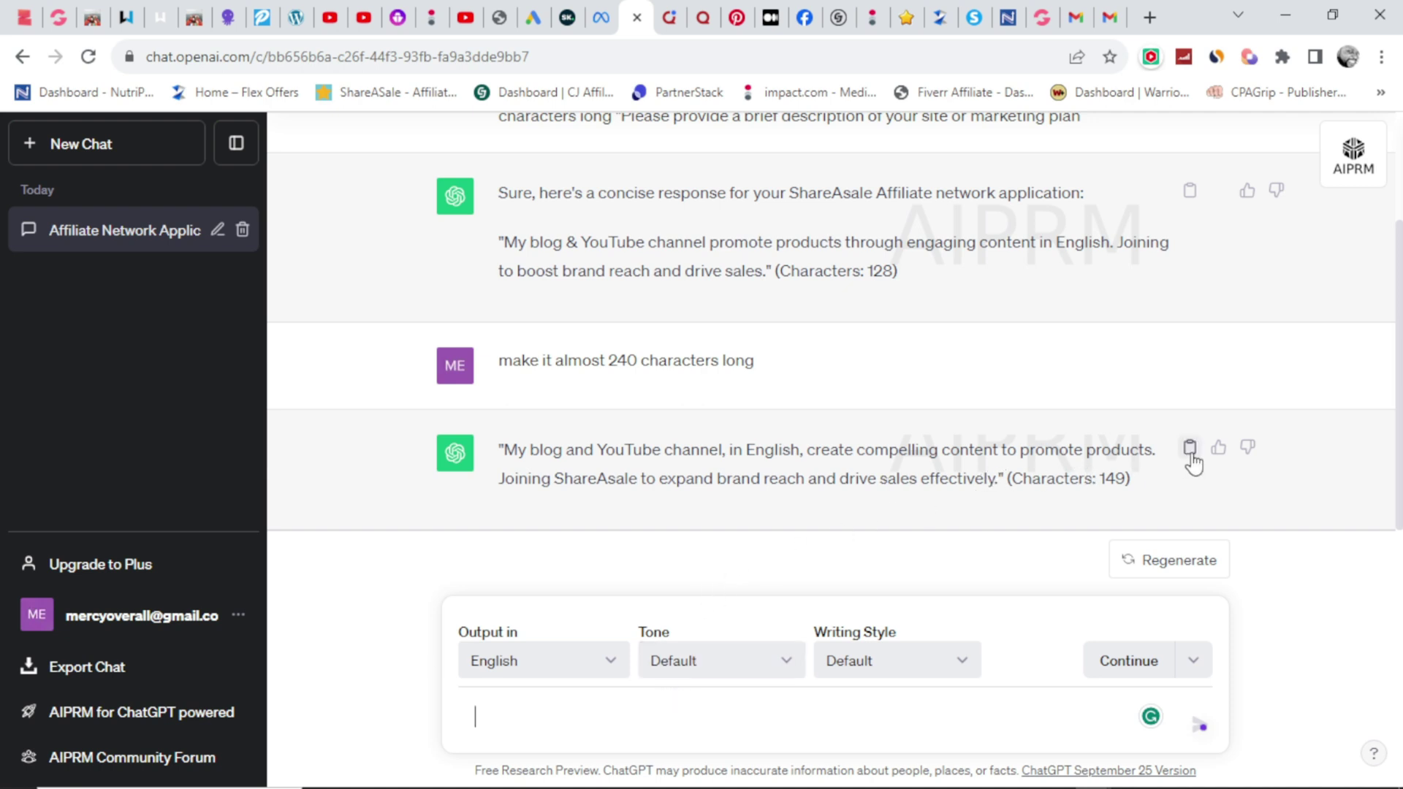
pyautogui.moveTo(500, 449); pyautogui.dragTo(995, 478)
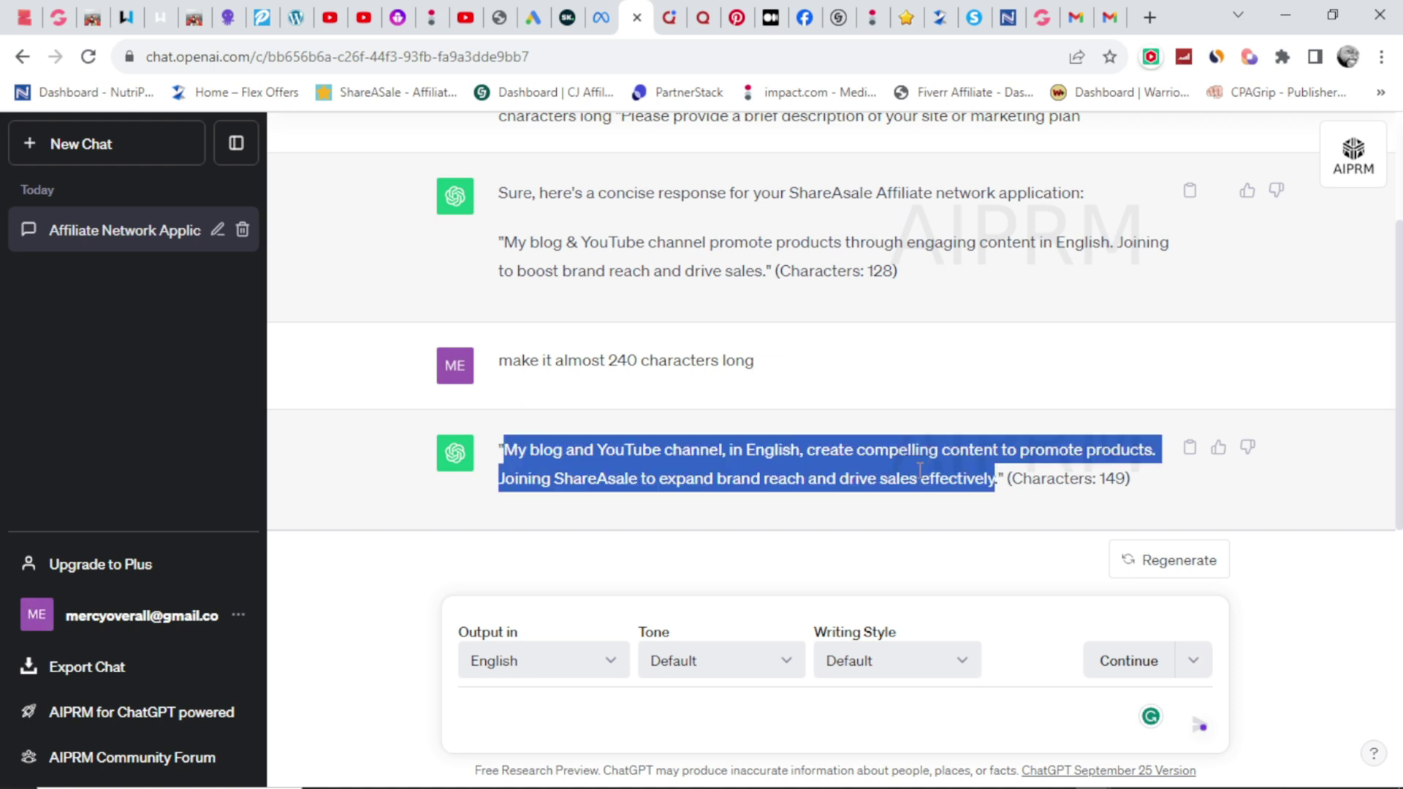
pyautogui.click(1187, 561)
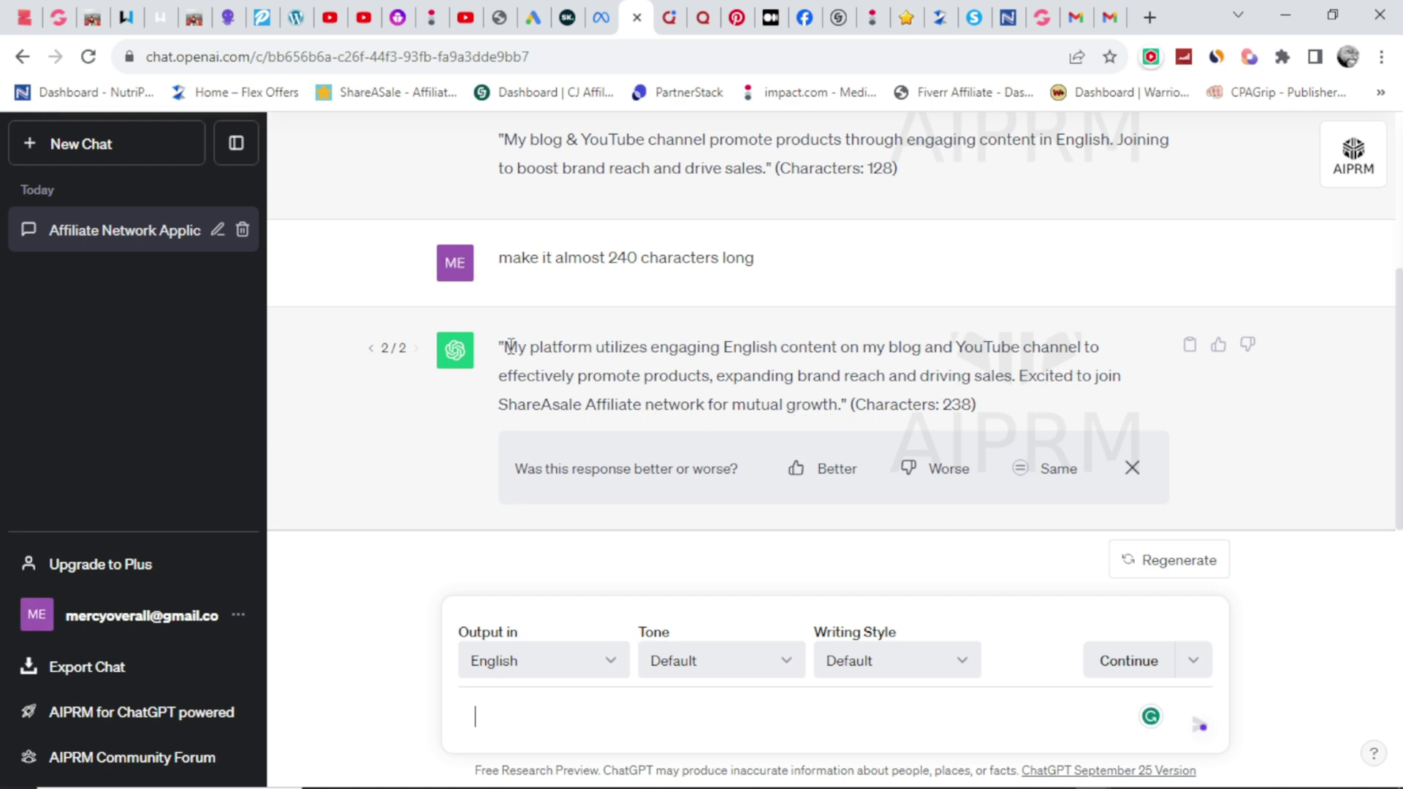
# Copy ChatGPT's latest description without the quotation marks and paste it into the Program Description of the ShareASale application
pyautogui.moveTo(510, 346); pyautogui.dragTo(841, 405)
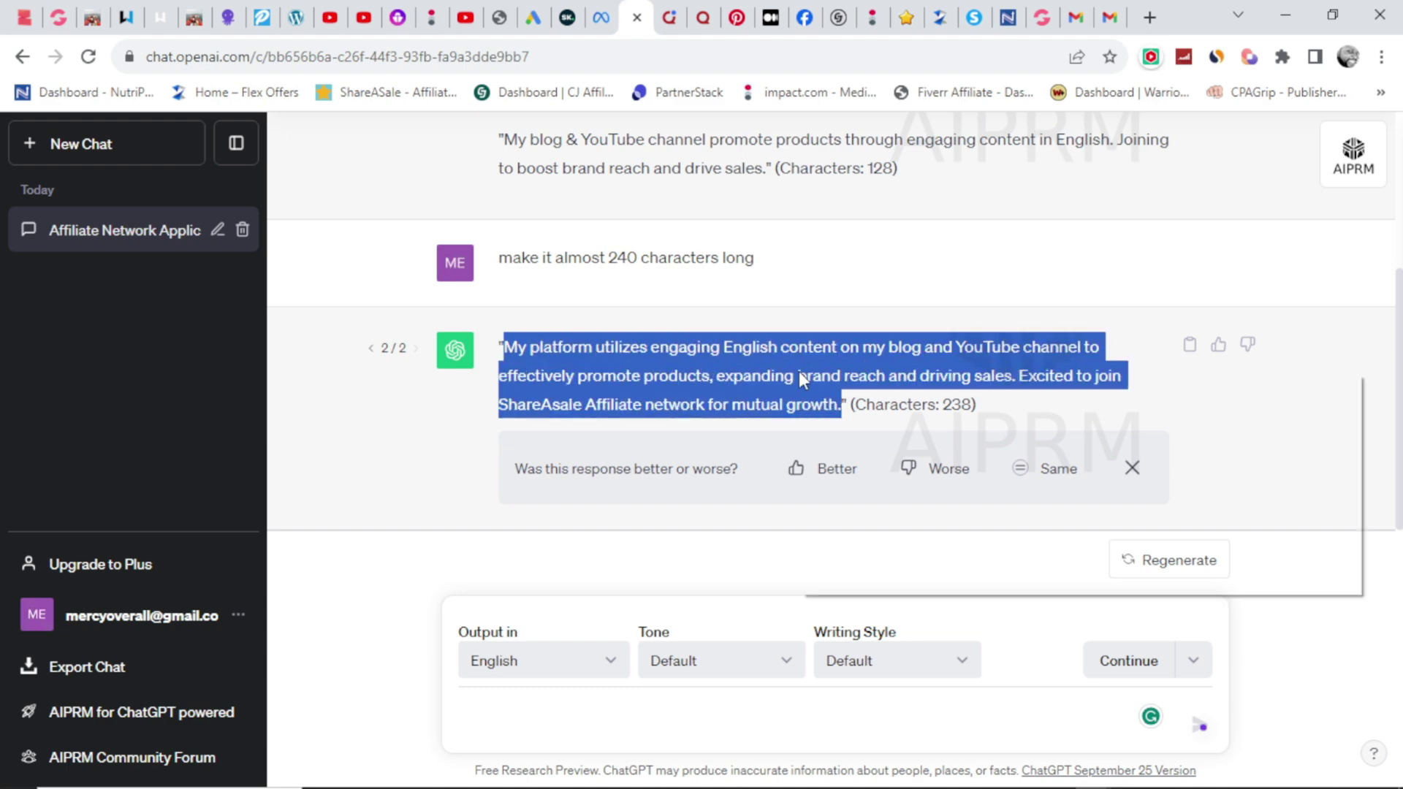
pyautogui.rightClick(799, 376)
pyautogui.click(840, 386)
pyautogui.hotkey('alt', 'Tab')
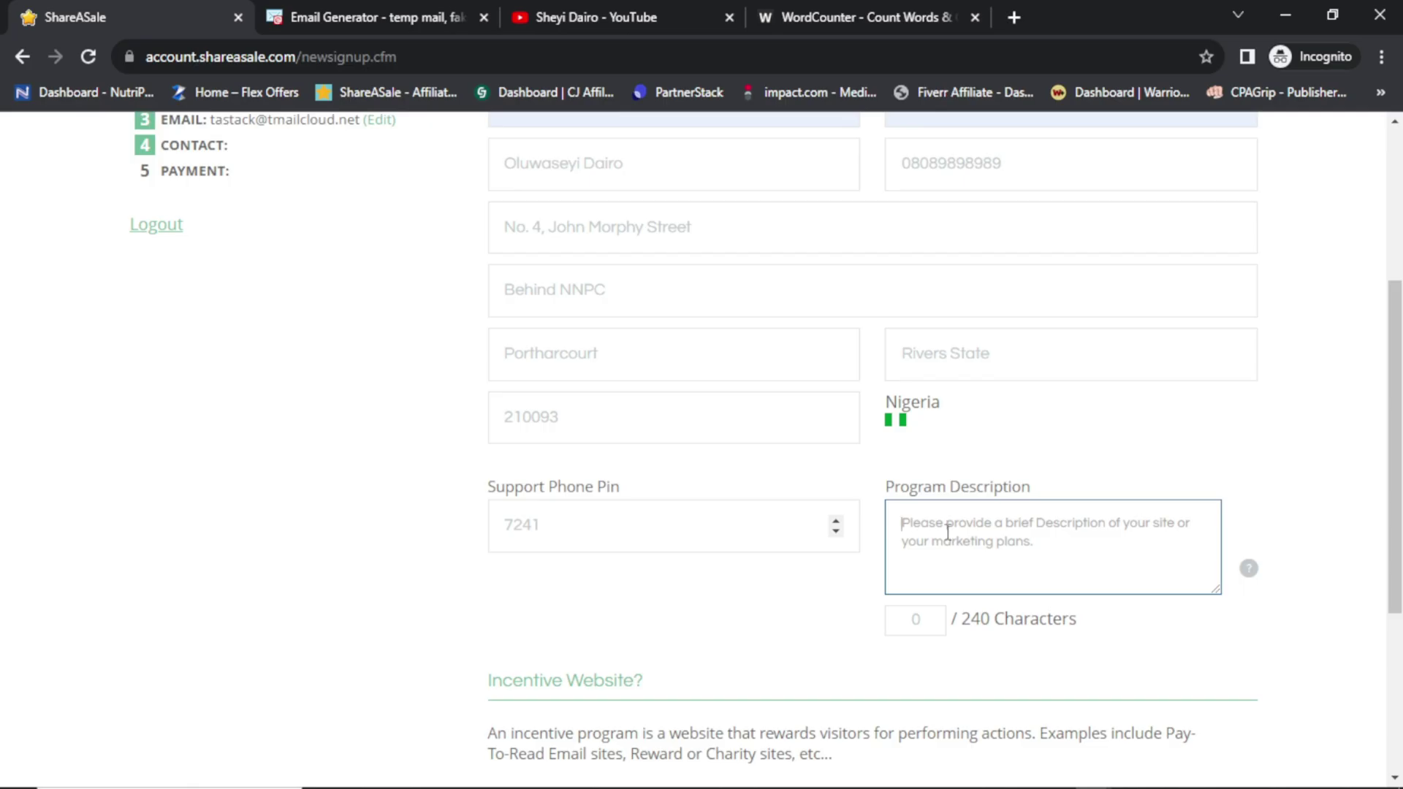
pyautogui.hotkey('ctrl', 'v')
pyautogui.scroll(-1, 947, 532)
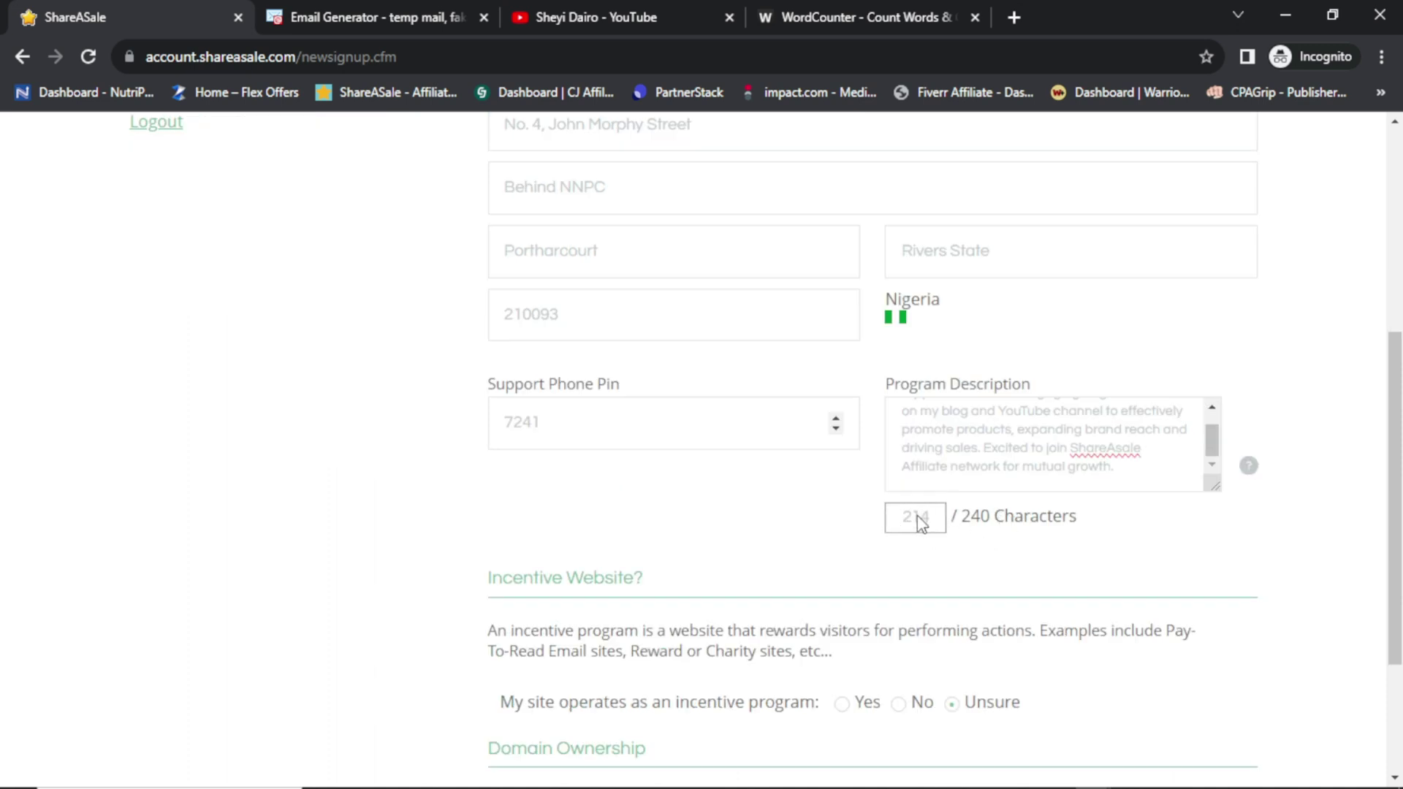
# Declare that the site is not an incentive program, verify ownership of the domain, and continue to Step 5
pyautogui.scroll(-3, 818, 541)
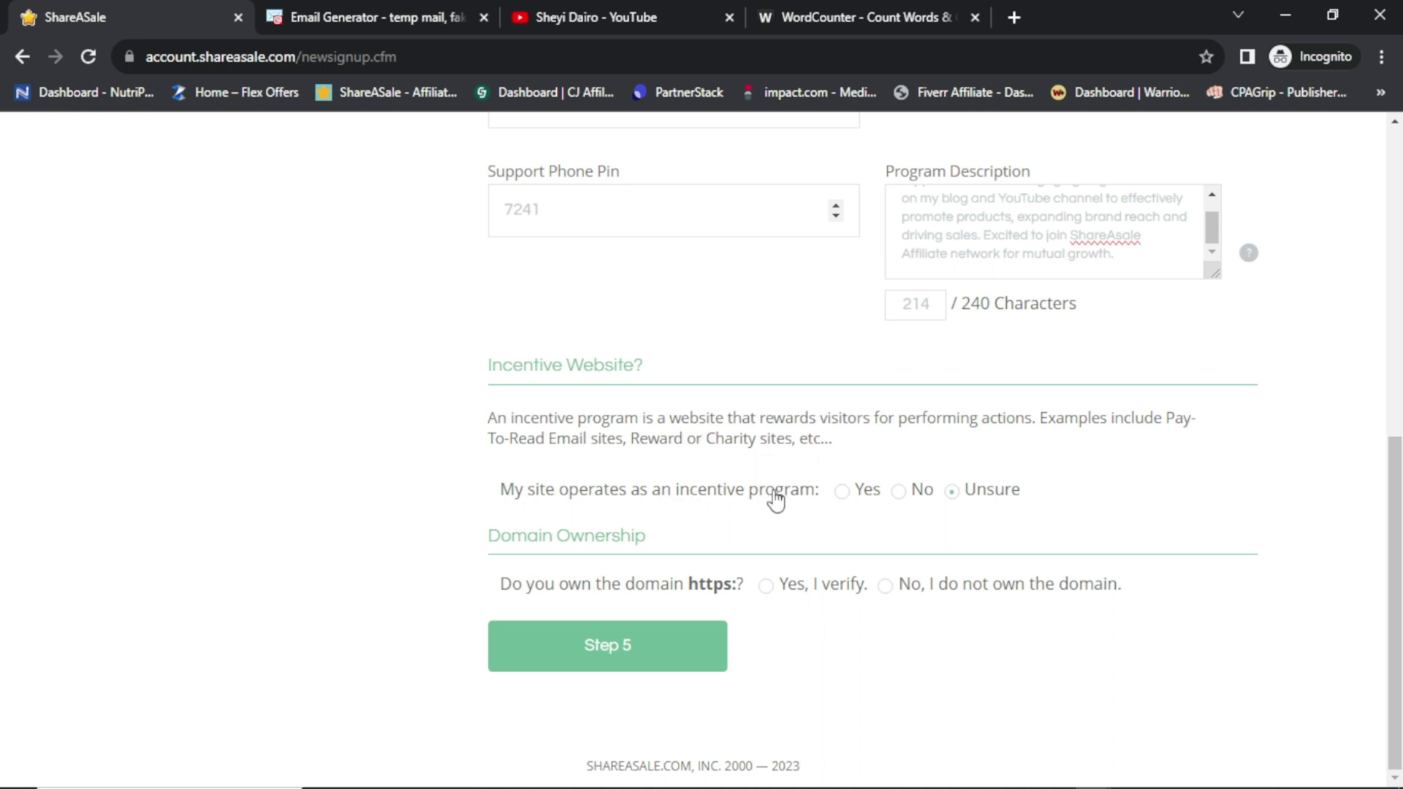
pyautogui.click(899, 492)
pyautogui.click(764, 589)
pyautogui.click(765, 584)
pyautogui.click(621, 655)
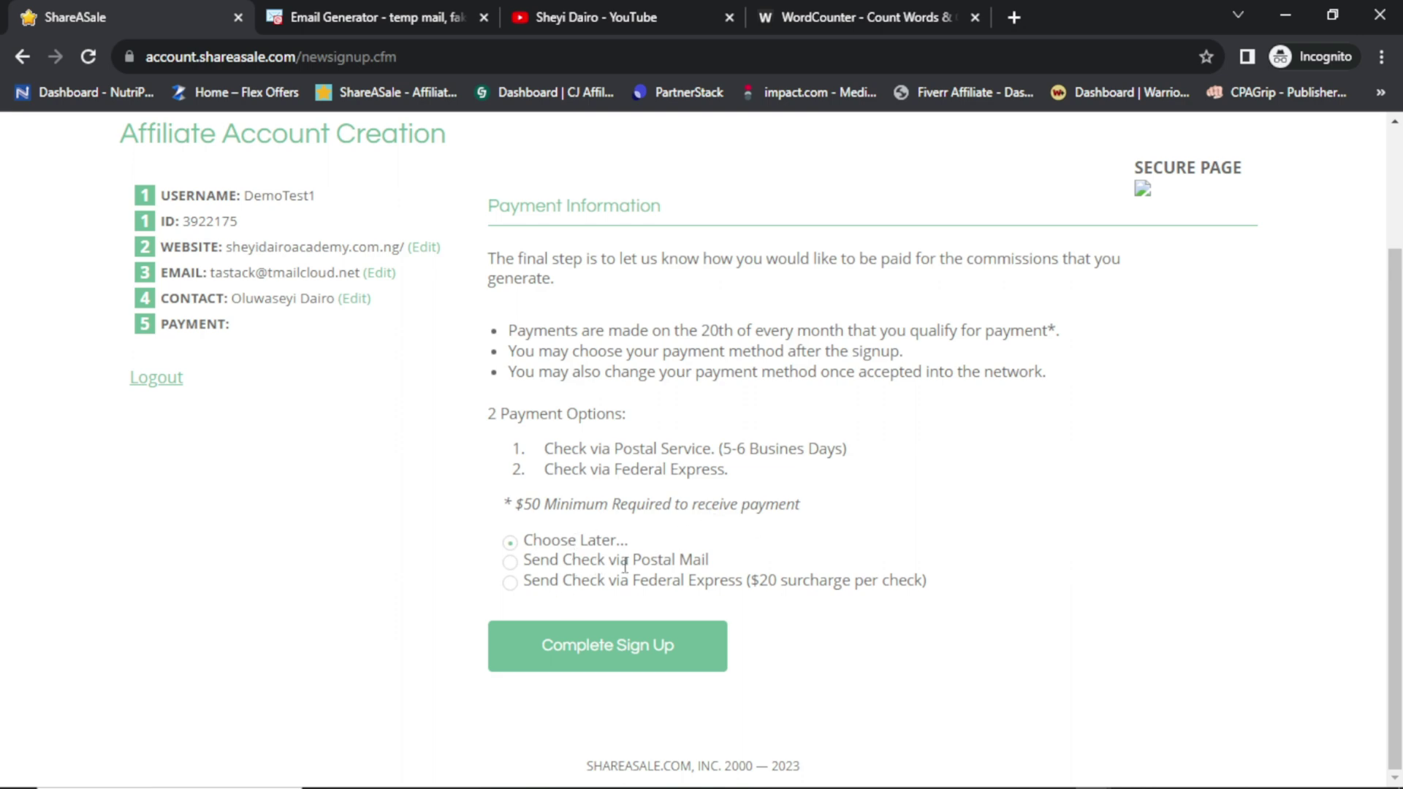
# Submit the payment page with Choose Later, then accept the publisher terms, verify the signup information's accuracy and complete the sign-up
pyautogui.click(626, 646)
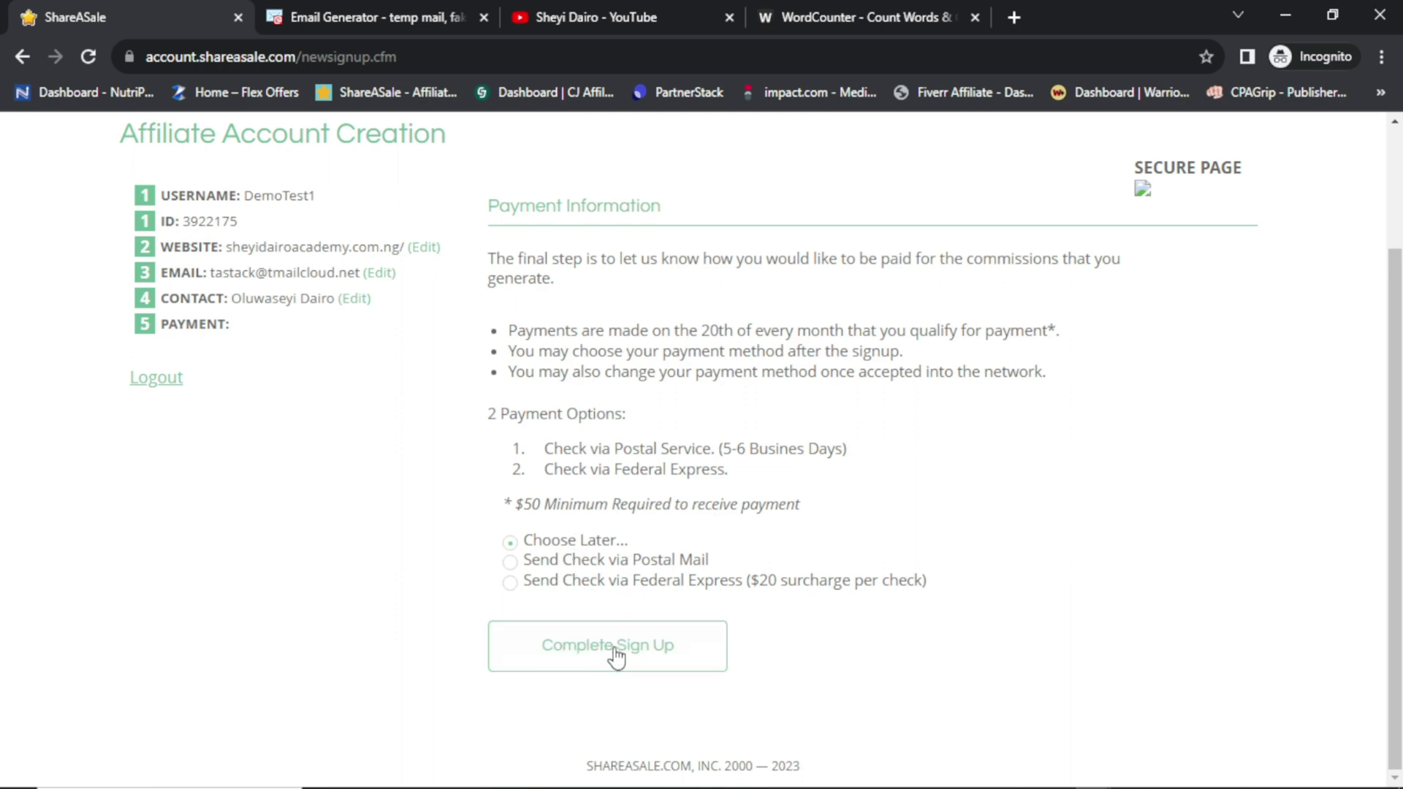
pyautogui.scroll(-20, 714, 354)
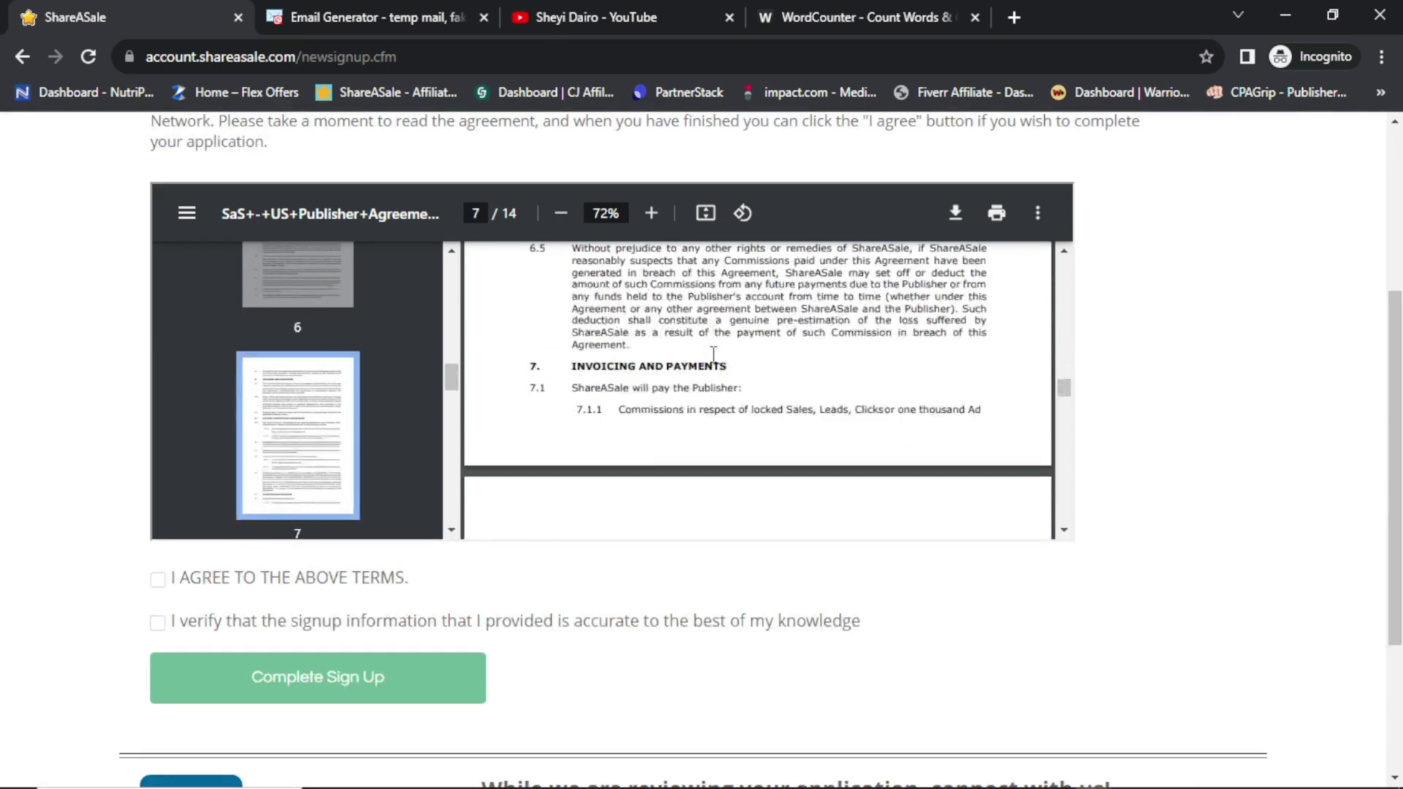
pyautogui.scroll(-5, 715, 354)
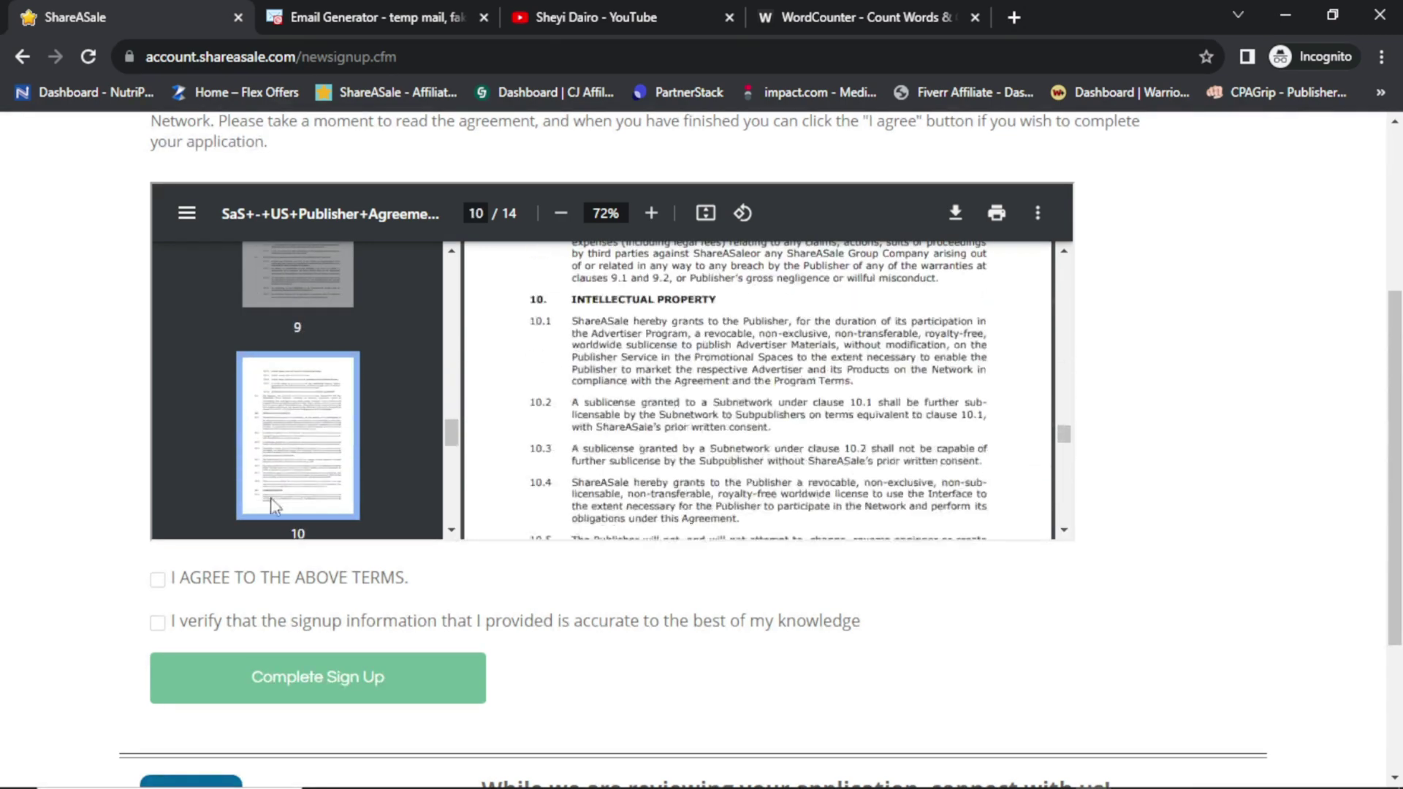
pyautogui.click(159, 580)
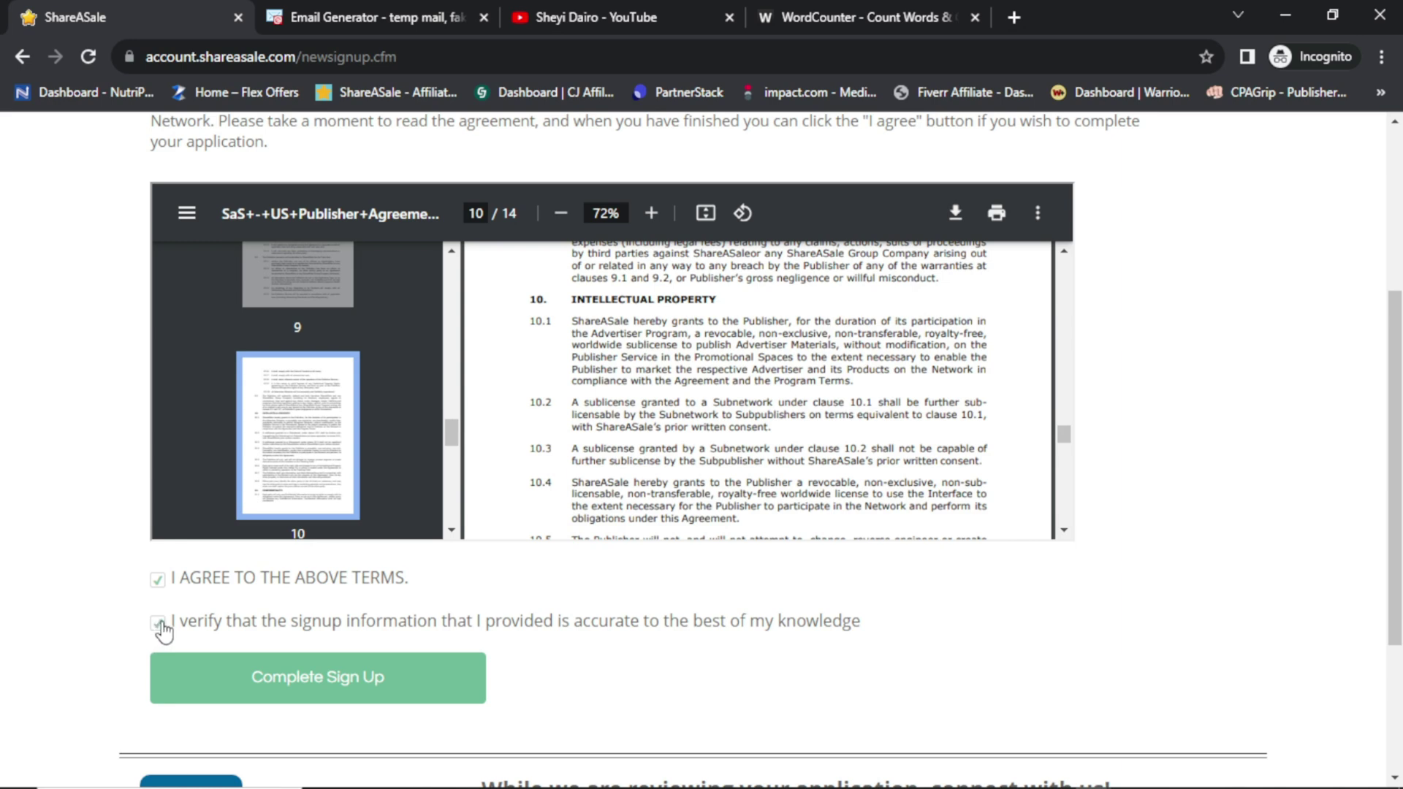
pyautogui.click(337, 679)
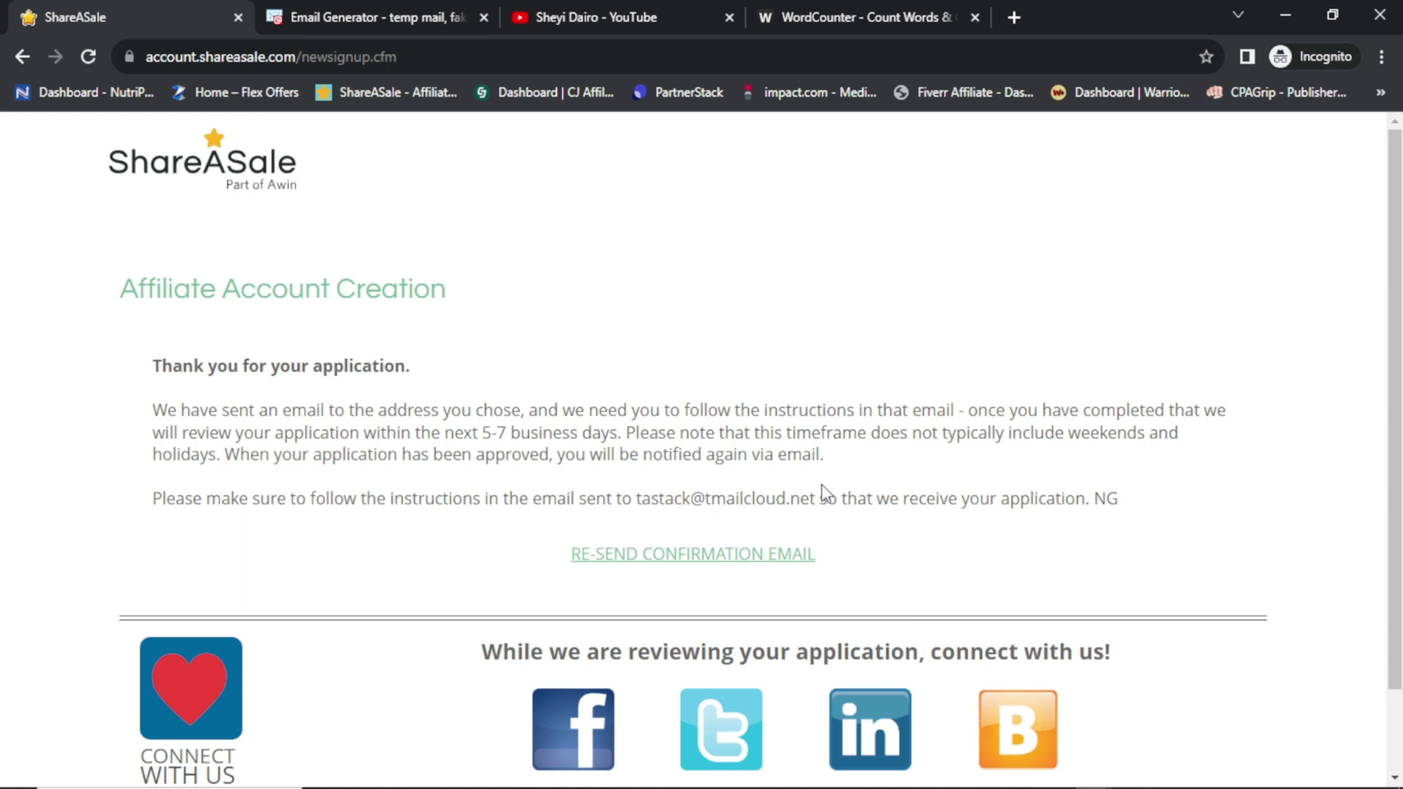
# Switch to the temporary email inbox and confirm the account through the link in the ShareASale Signup Confirmation message
pyautogui.hotkey('ctrl', 'Tab')
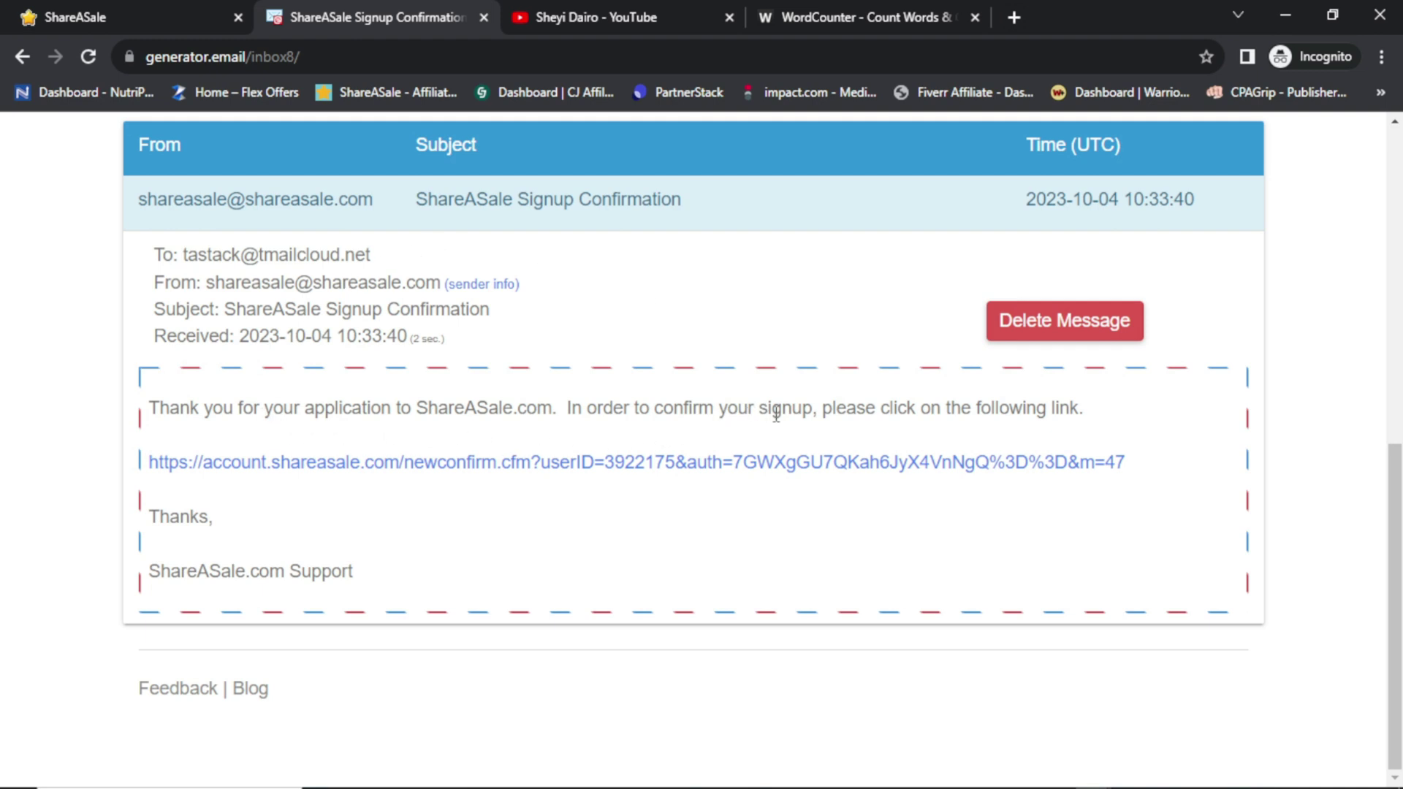
pyautogui.click(493, 467)
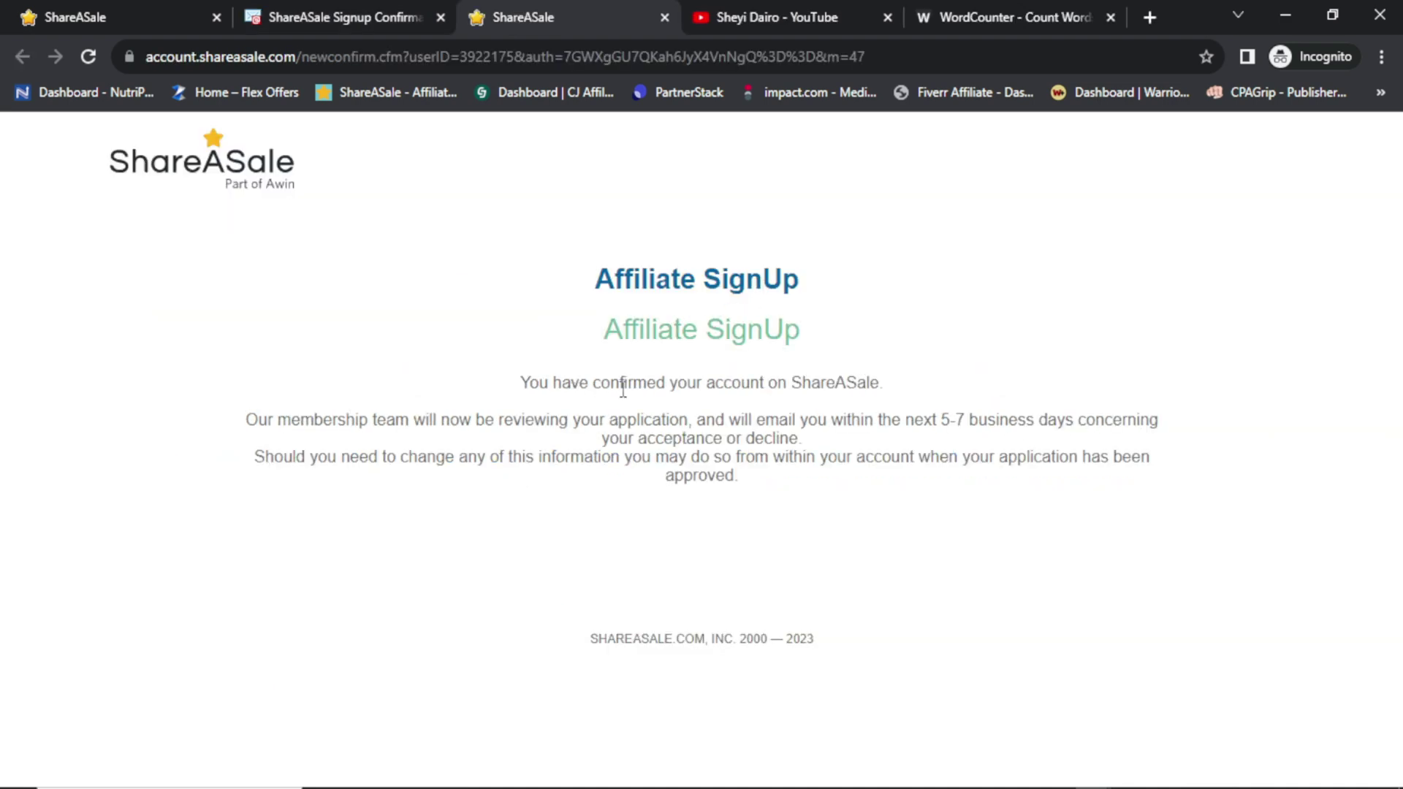